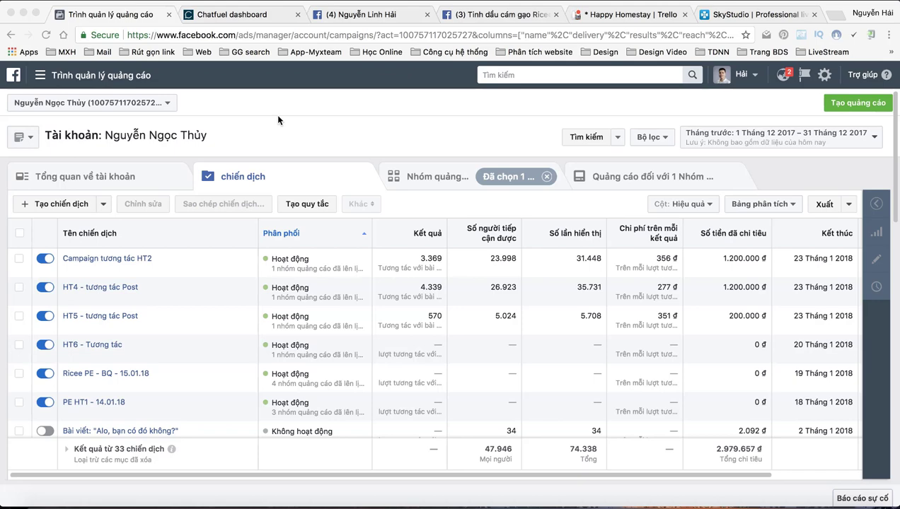
# Switch from the ads manager to Power Editor and start creating a new campaign.
pyautogui.click(40, 76)
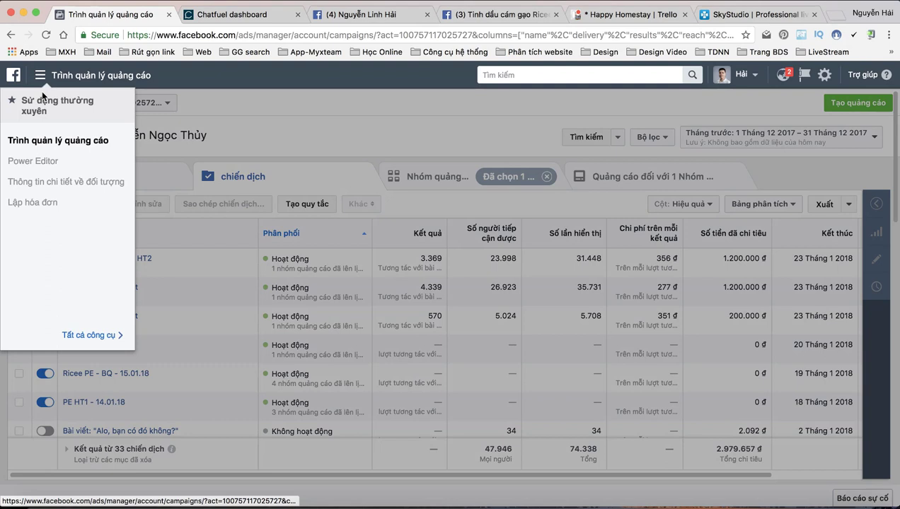
pyautogui.click(41, 163)
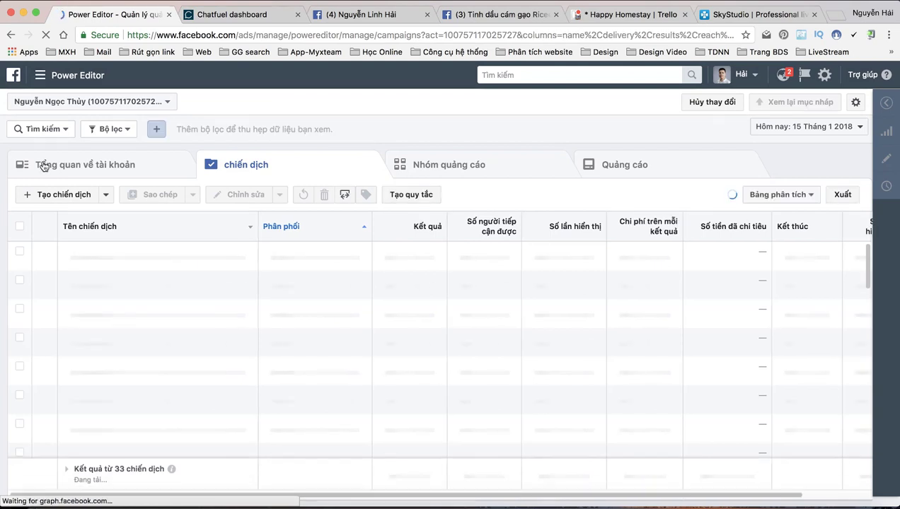
pyautogui.click(63, 195)
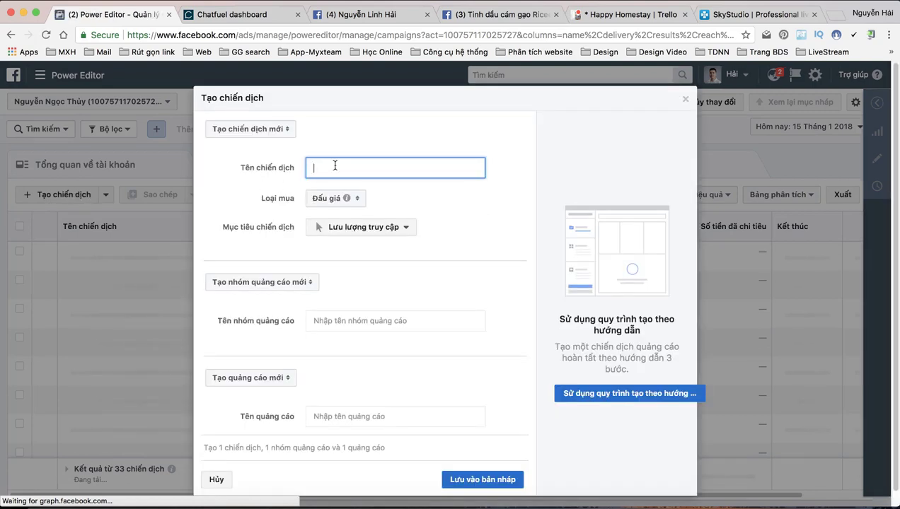
# Name the new campaign "Ricee PE - CTV - 15.01.18" and copy that name.
pyautogui.click(337, 168)
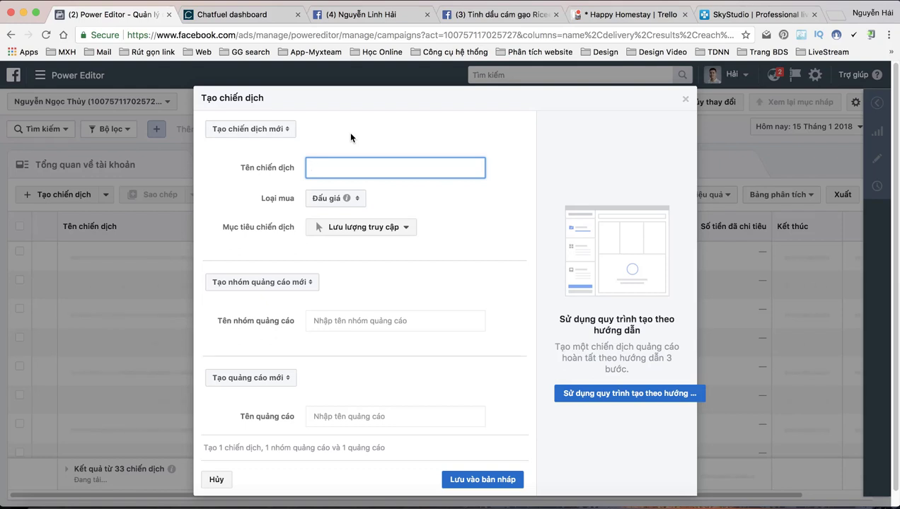
pyautogui.write('Ricee PE -')
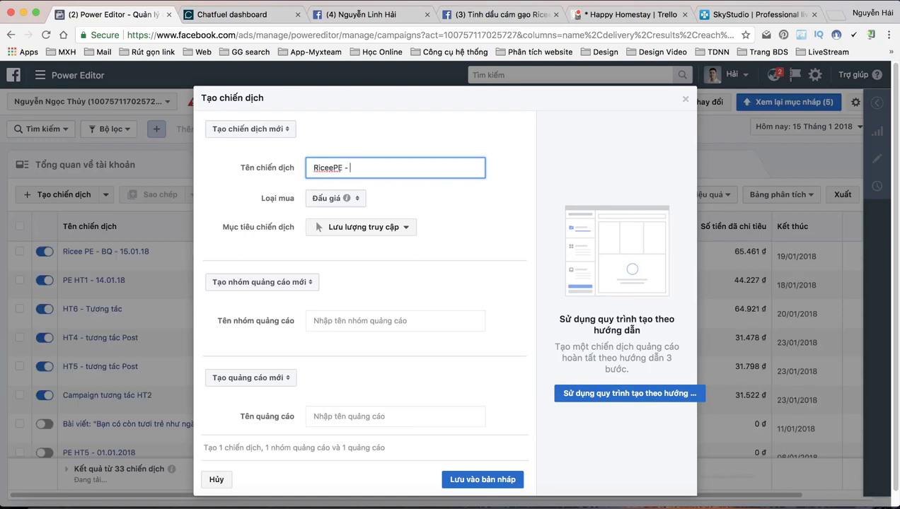
pyautogui.press('BackSpace')
pyautogui.press('BackSpace')
pyautogui.press('BackSpace')
pyautogui.press('BackSpace')
pyautogui.press('BackSpace')
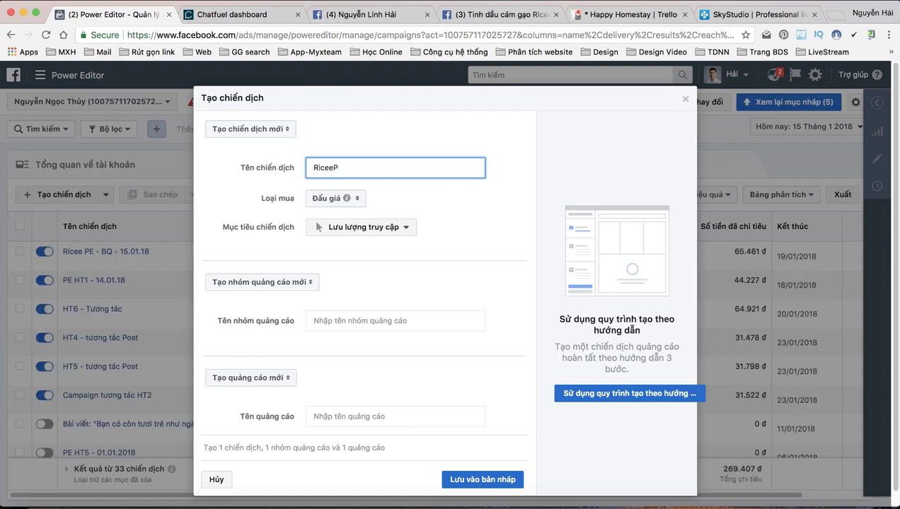
pyautogui.write('PE - CTV - 15.01.18')
pyautogui.press('super+a')
pyautogui.press('super+c')
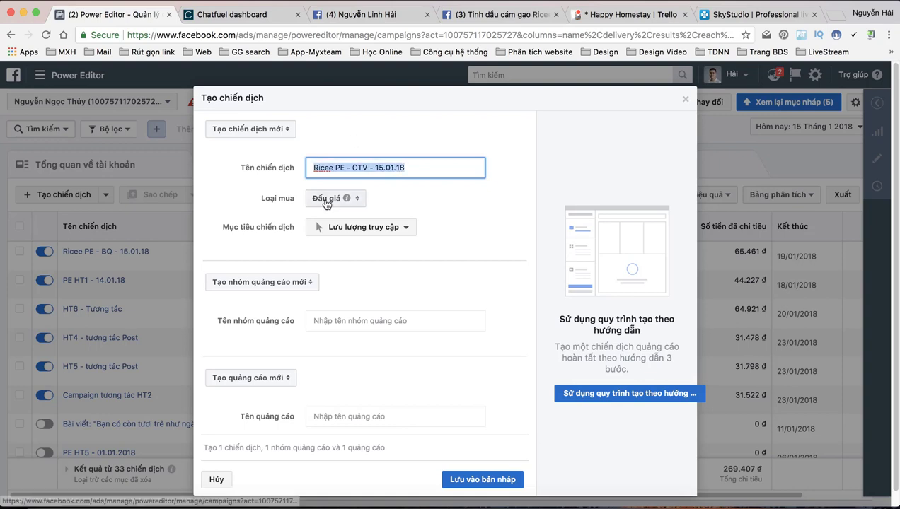
# Set the campaign objective to Tương tác với bài viết and name the ad set "Ricee PE - CTV - 15.01.18 nhóm".
pyautogui.click(353, 227)
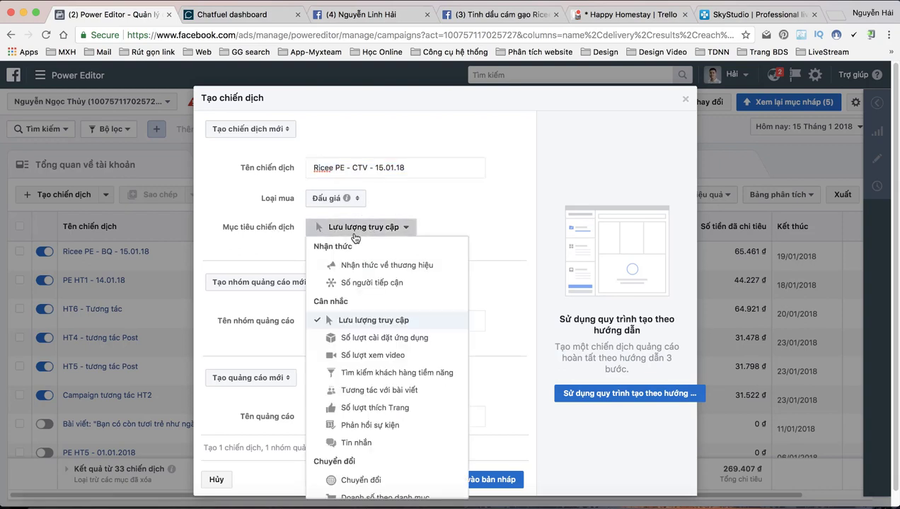
pyautogui.click(384, 389)
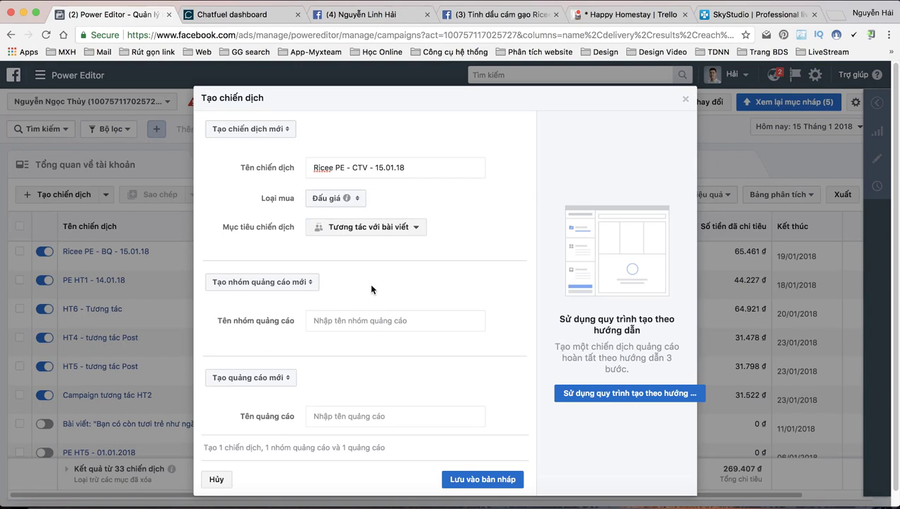
pyautogui.click(338, 322)
pyautogui.press('super+v')
pyautogui.write('n')
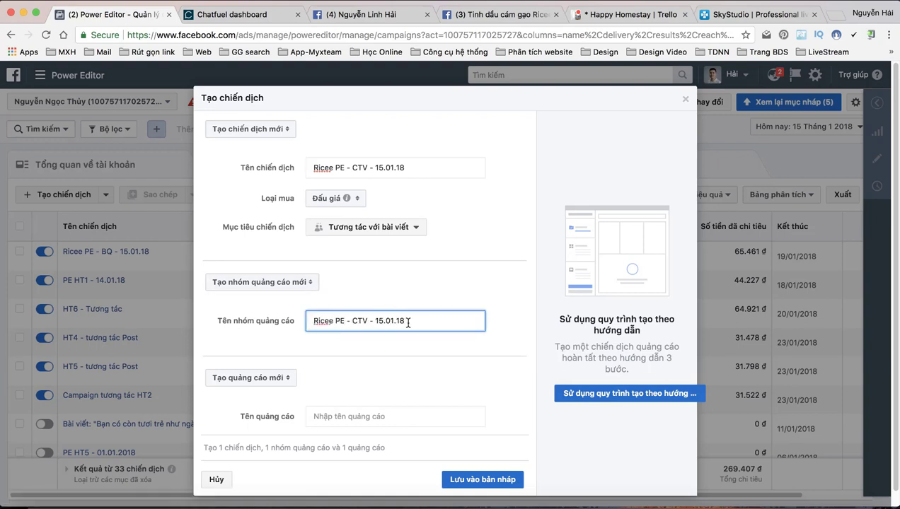
pyautogui.write('hom')
# Name the ad with the copied campaign name plus "QC" and save the new campaign as a draft.
pyautogui.click(389, 416)
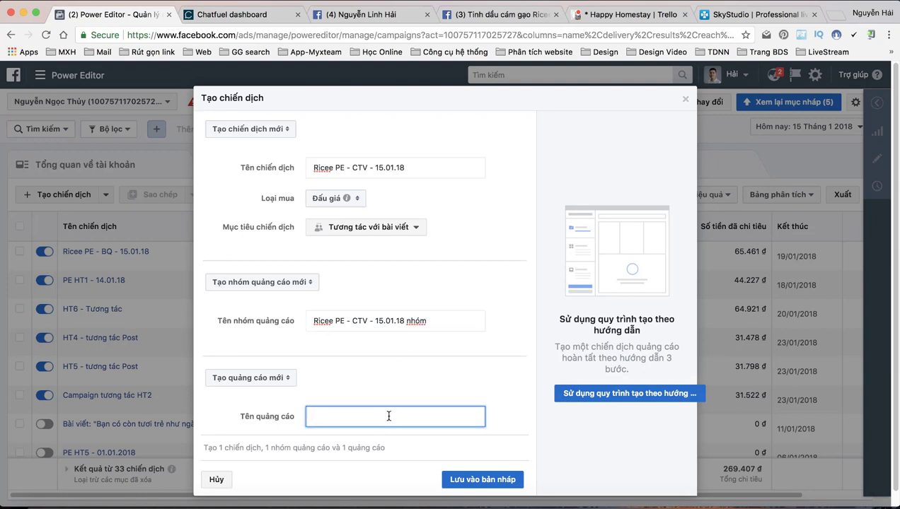
pyautogui.press('super+v')
pyautogui.write('QC')
pyautogui.click(484, 481)
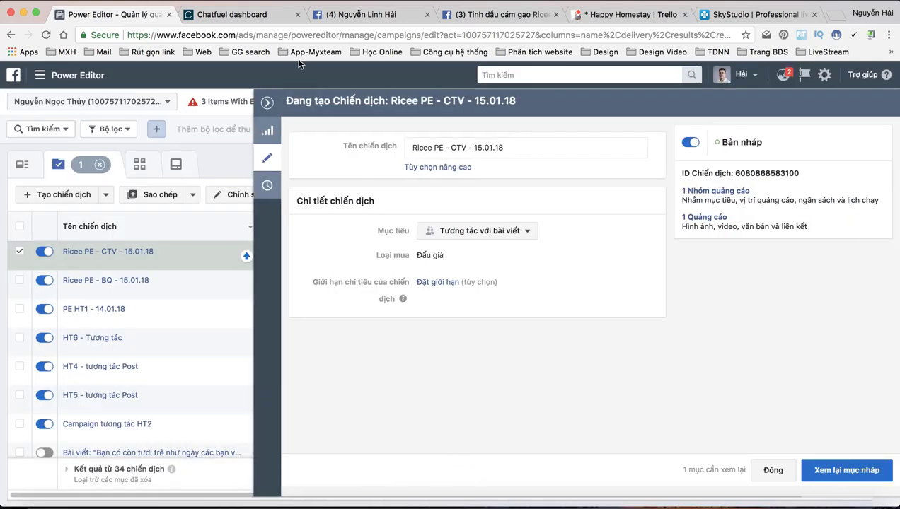
# Close the campaign editor and open the new campaign's ad set for editing.
pyautogui.click(267, 103)
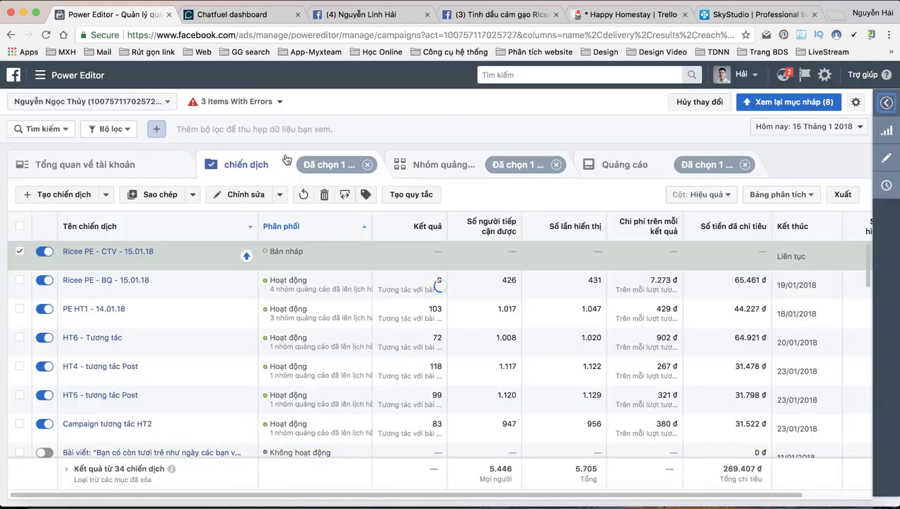
pyautogui.click(438, 166)
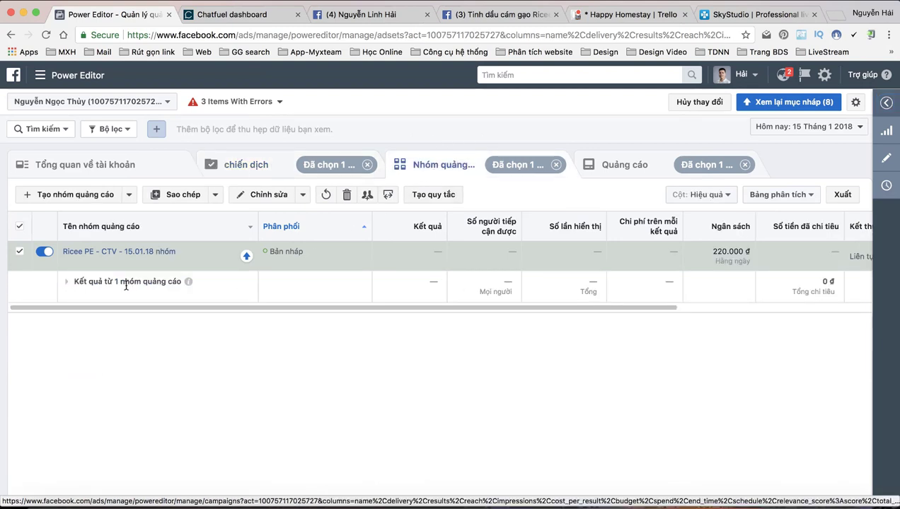
pyautogui.click(137, 264)
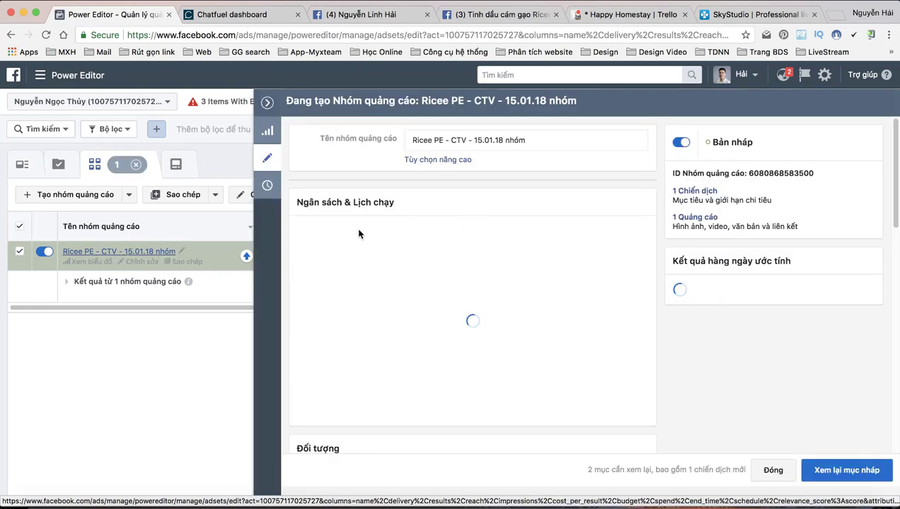
# Change the ad set to a lifetime budget (Ngân sách trọn đời) and make its ads run on a schedule.
pyautogui.click(493, 231)
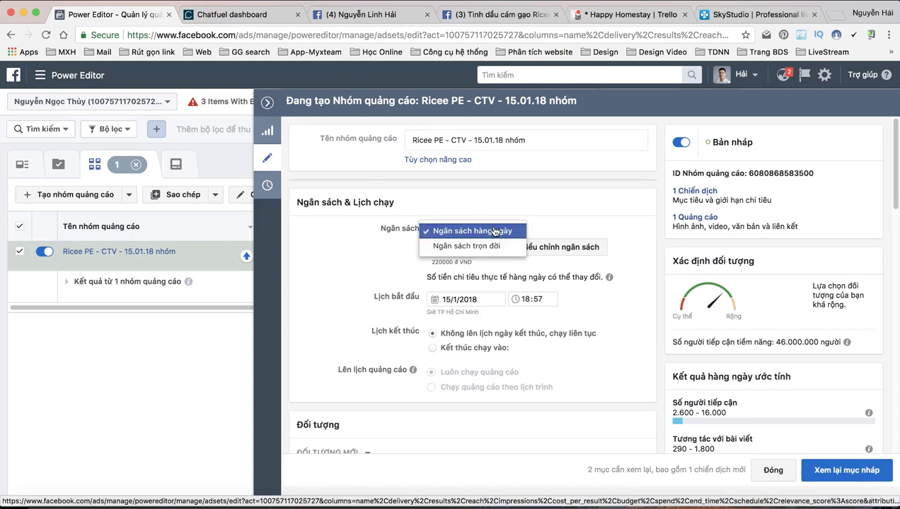
pyautogui.click(469, 245)
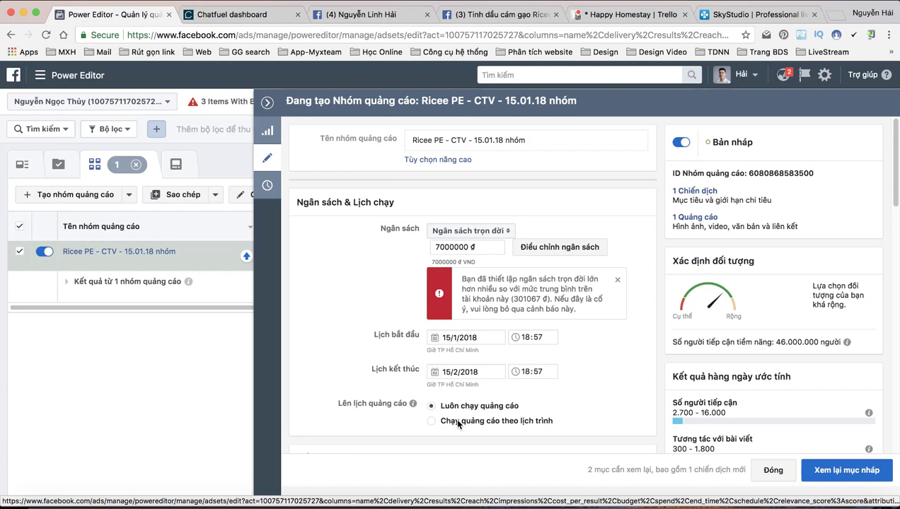
pyautogui.click(431, 419)
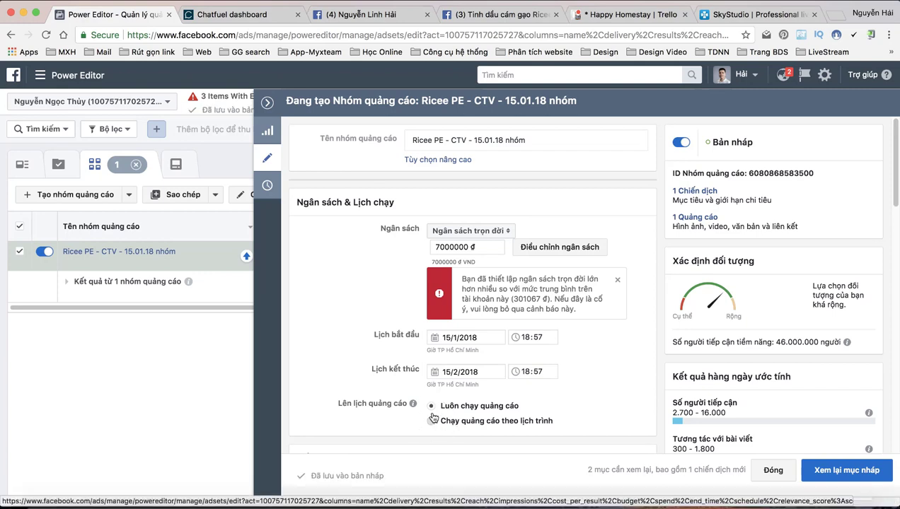
# Set the ad set's lifetime budget to 100000 đ.
pyautogui.scroll(-1, 428, 411)
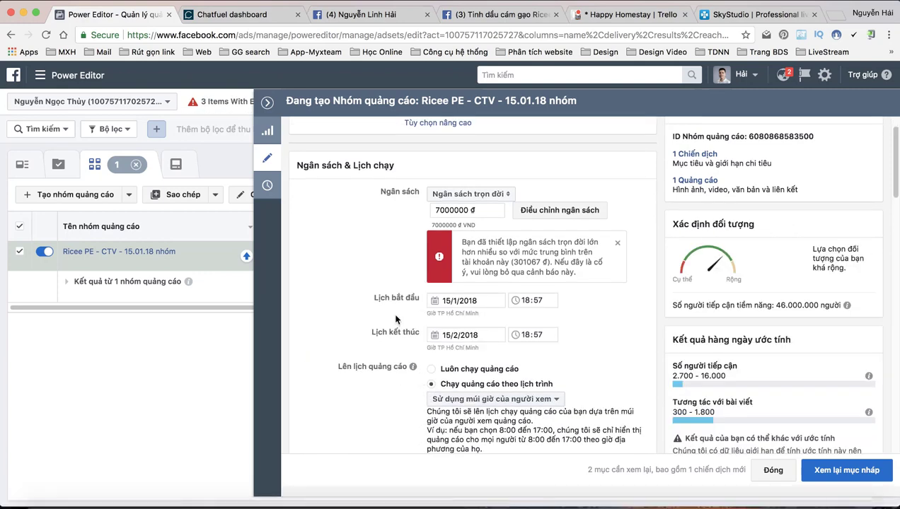
pyautogui.moveTo(447, 211); pyautogui.dragTo(422, 210)
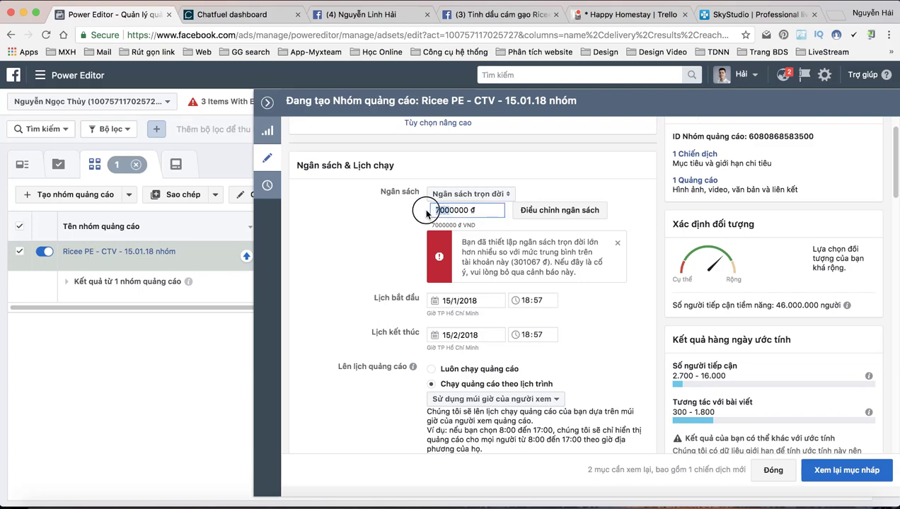
pyautogui.write('10')
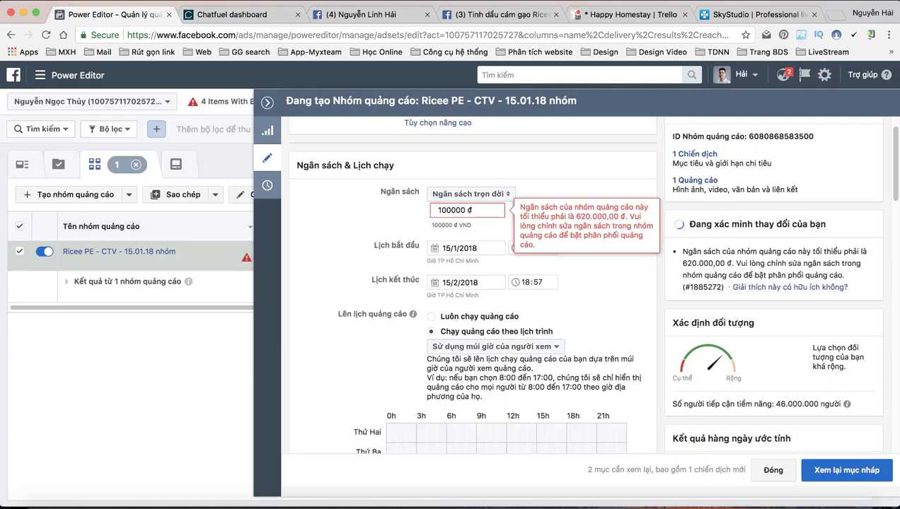
# Set the ad set's end to 19/1/2018 at 23:57.
pyautogui.click(460, 283)
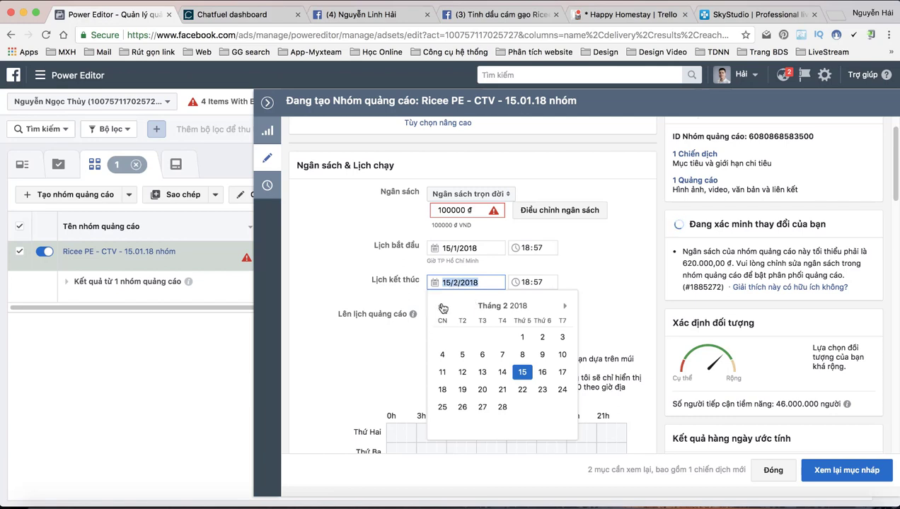
pyautogui.click(441, 307)
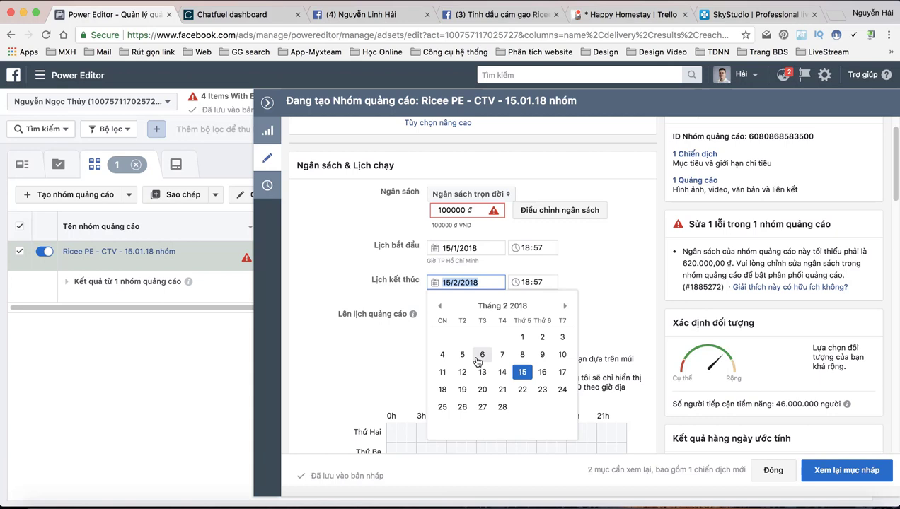
pyautogui.click(440, 309)
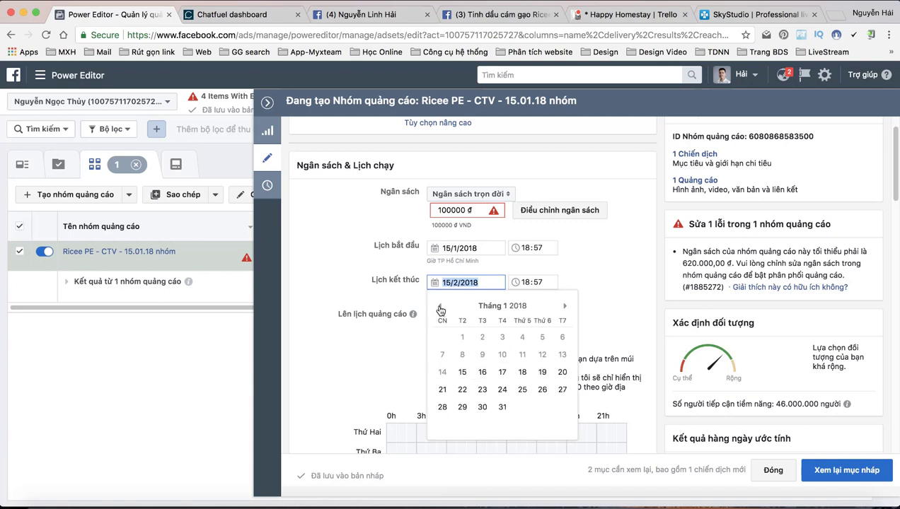
pyautogui.click(542, 373)
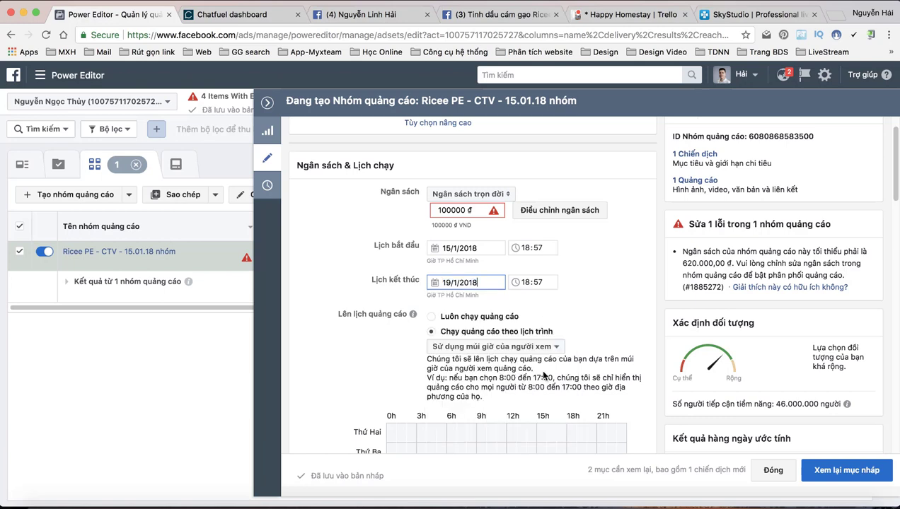
pyautogui.click(527, 283)
pyautogui.write('23')
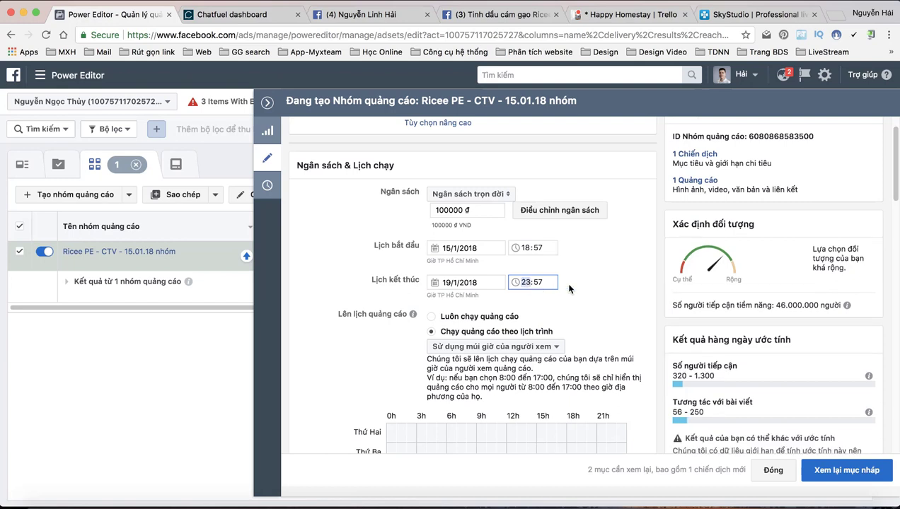
pyautogui.click(585, 287)
# Schedule the ads to run every day of the week from 7h until the end of the day.
pyautogui.scroll(-2, 373, 330)
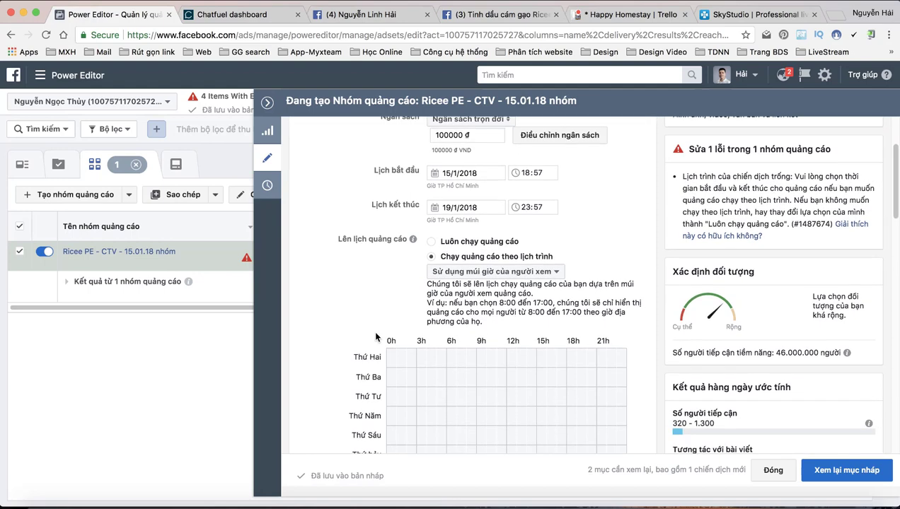
pyautogui.scroll(-3, 375, 336)
pyautogui.click(463, 369)
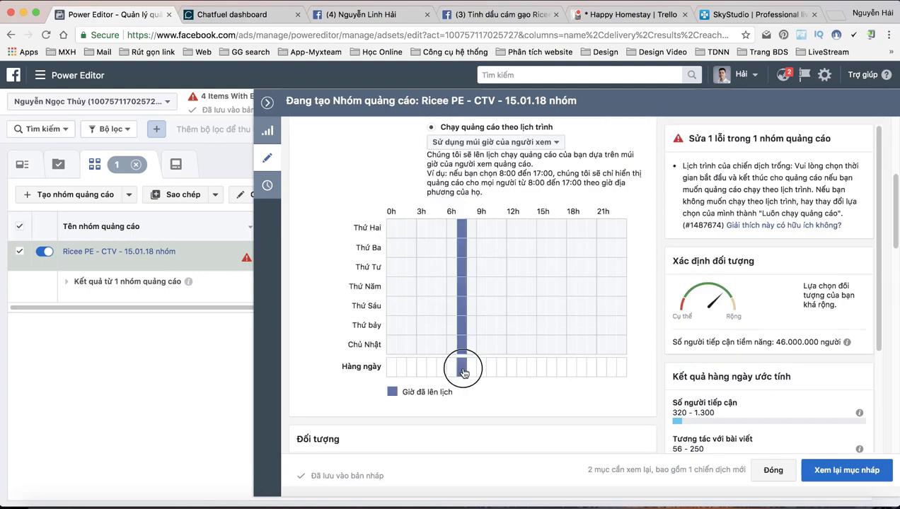
pyautogui.moveTo(464, 373); pyautogui.dragTo(623, 379)
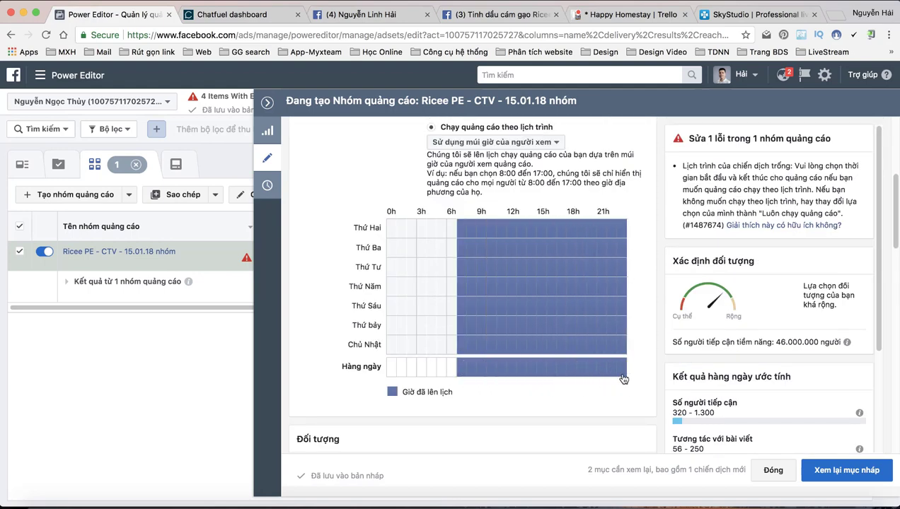
# Add the customer list "SDT-Hội-Trai-xinh-gái-đẹp" as the ad set's custom audience.
pyautogui.scroll(-3, 333, 349)
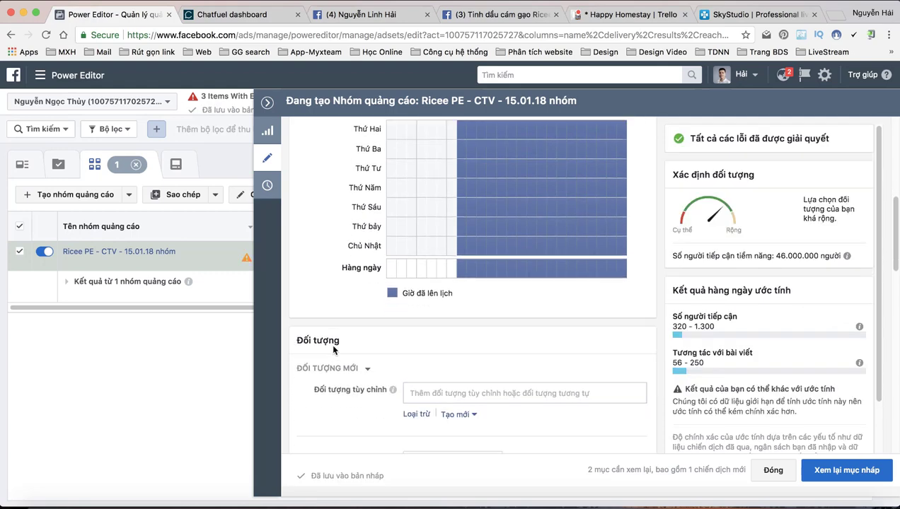
pyautogui.scroll(-3, 333, 350)
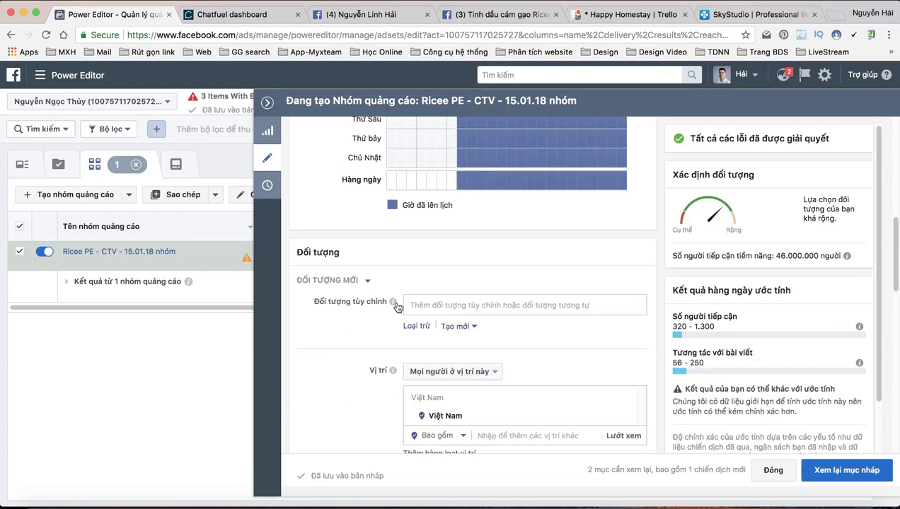
pyautogui.click(453, 306)
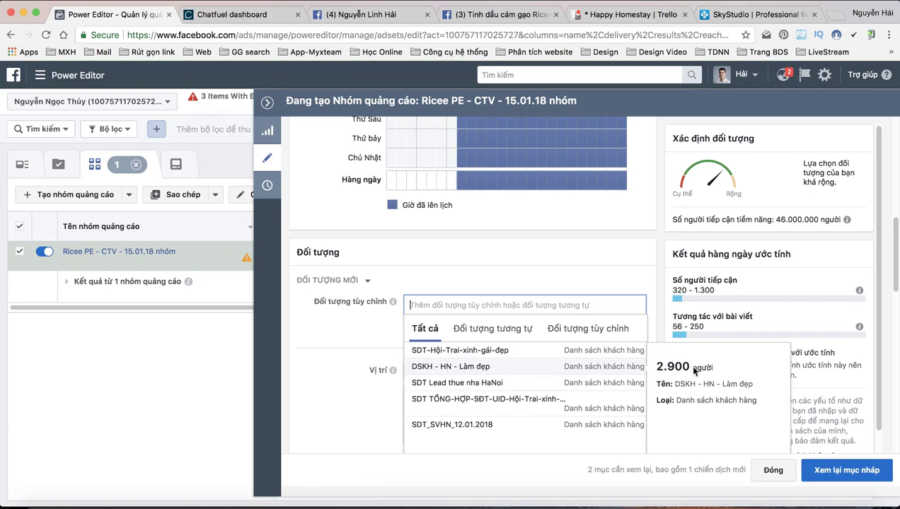
pyautogui.click(534, 350)
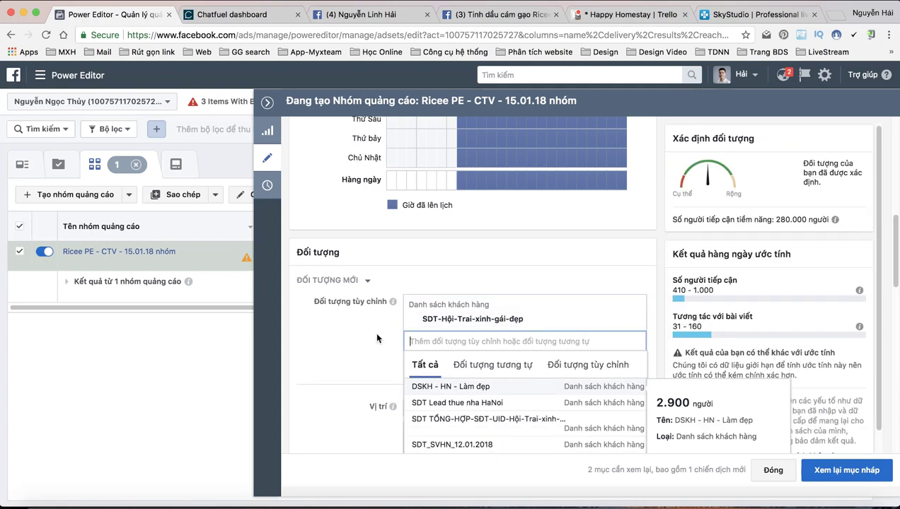
pyautogui.click(346, 334)
pyautogui.scroll(-2, 346, 334)
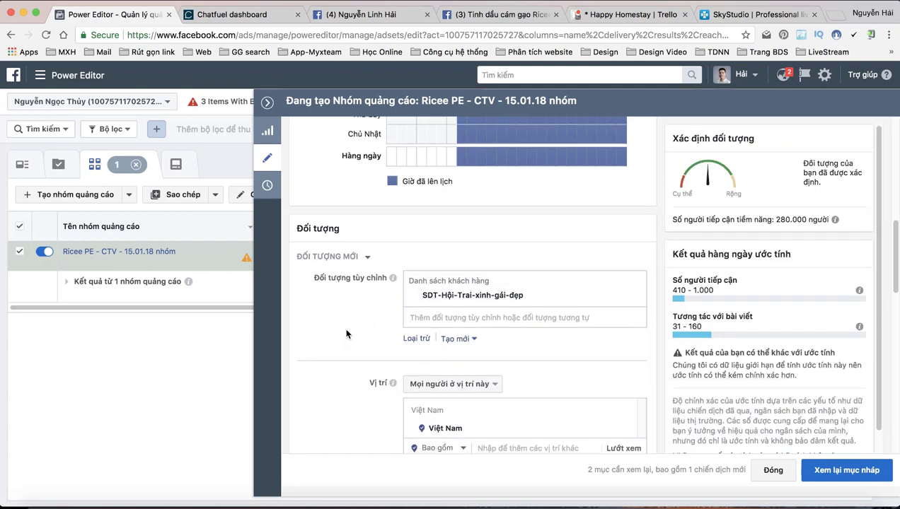
pyautogui.scroll(-2, 346, 334)
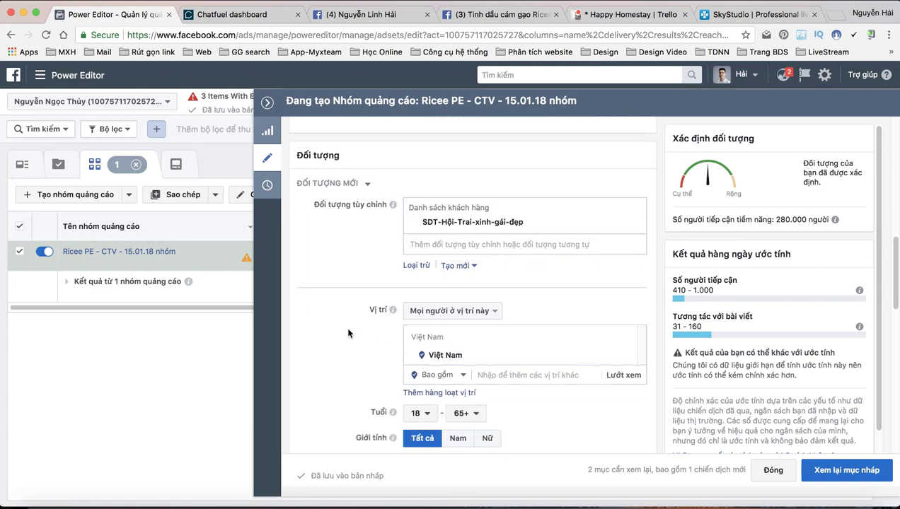
# Remove Việt Nam from the ad set's targeted locations.
pyautogui.click(562, 361)
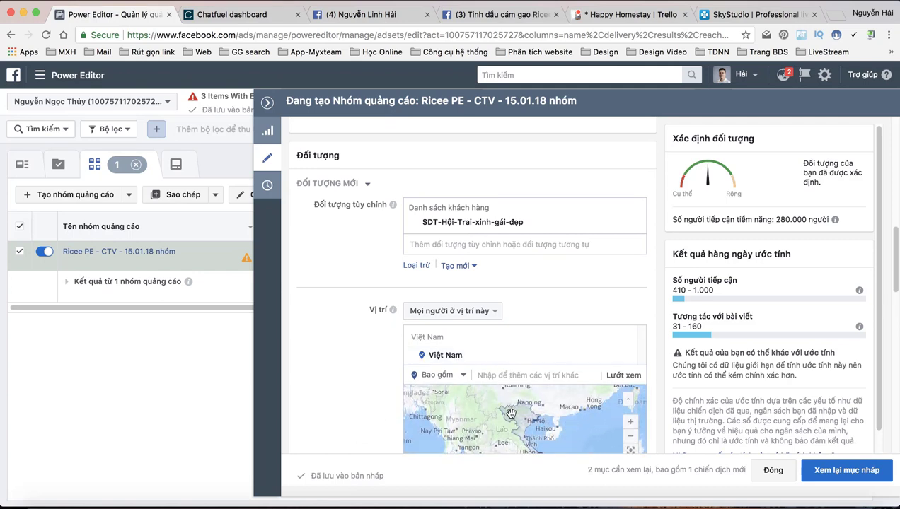
pyautogui.scroll(5, 517, 418)
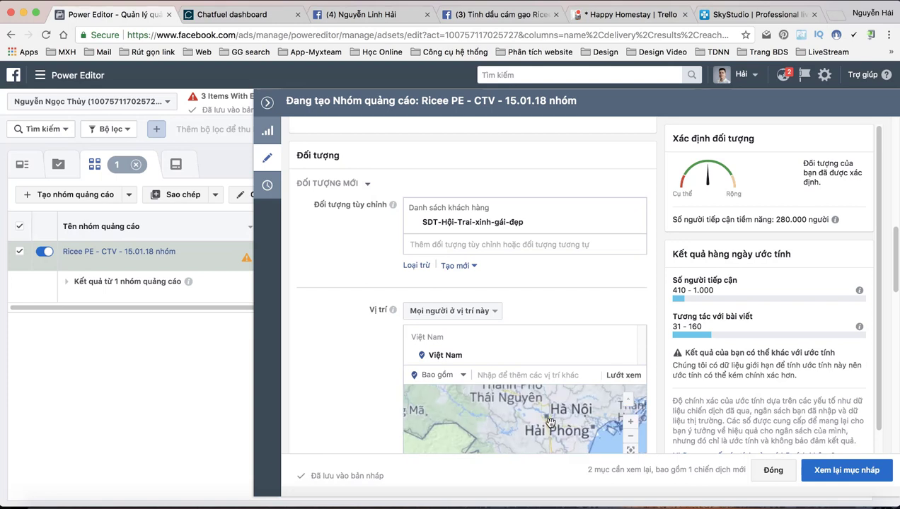
pyautogui.scroll(2, 531, 421)
pyautogui.scroll(1, 538, 421)
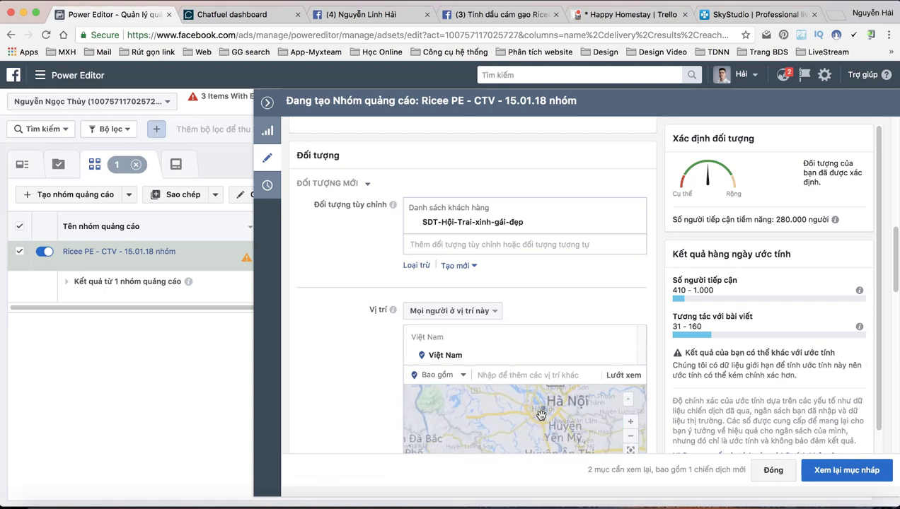
pyautogui.scroll(-2, 332, 392)
pyautogui.scroll(-1, 331, 392)
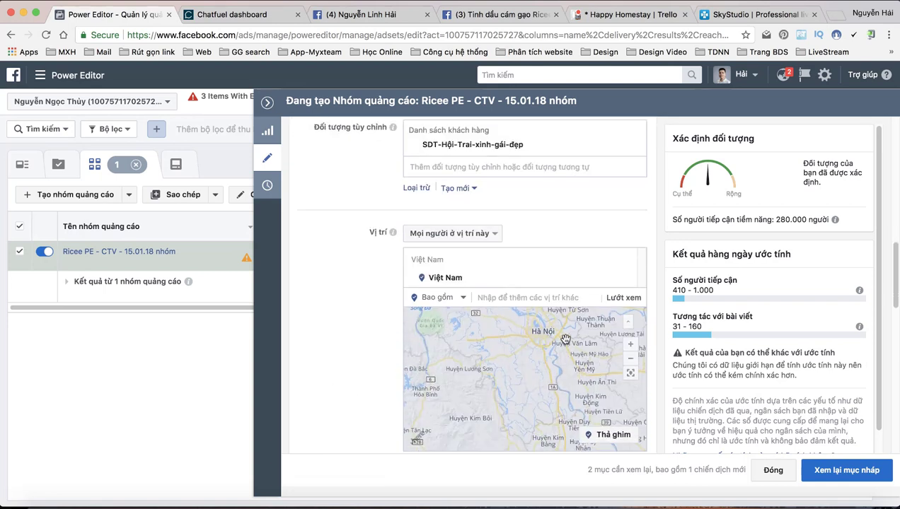
pyautogui.scroll(1, 540, 339)
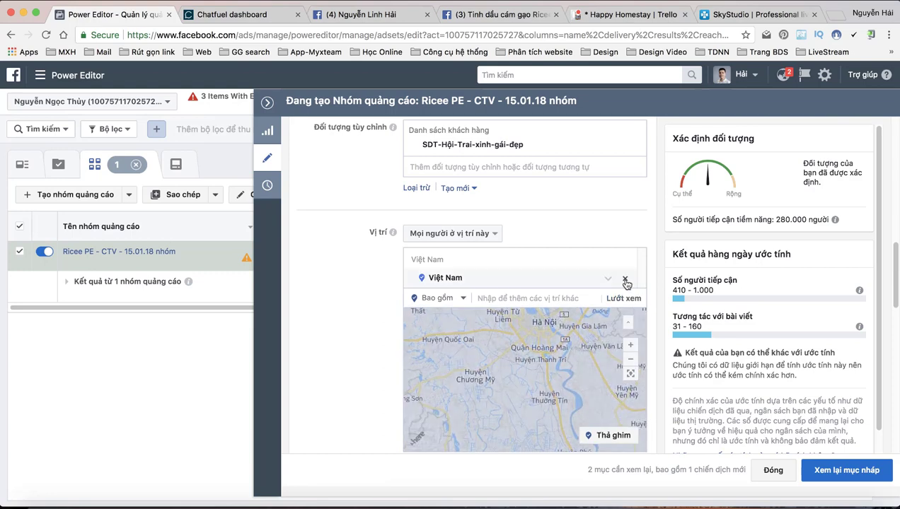
pyautogui.click(624, 282)
# Pin a target location in central Hà Nội, between Quận Ba Đình and Quận Đống Đa, with a radius of 10 km.
pyautogui.scroll(1, 532, 296)
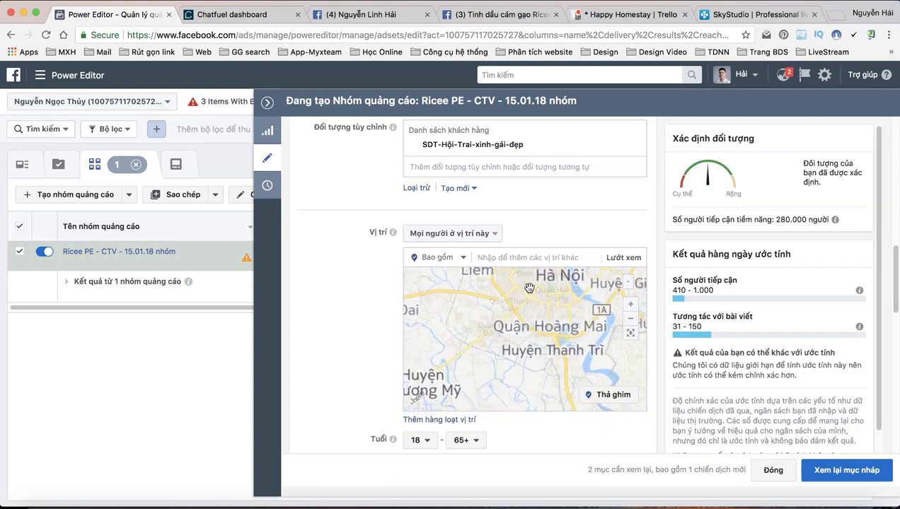
pyautogui.moveTo(533, 294); pyautogui.dragTo(538, 338)
pyautogui.scroll(1, 538, 338)
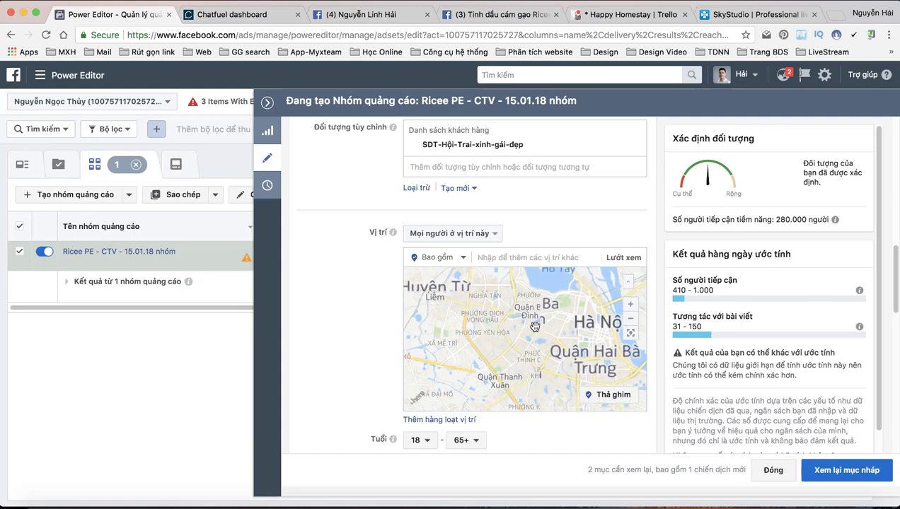
pyautogui.click(606, 395)
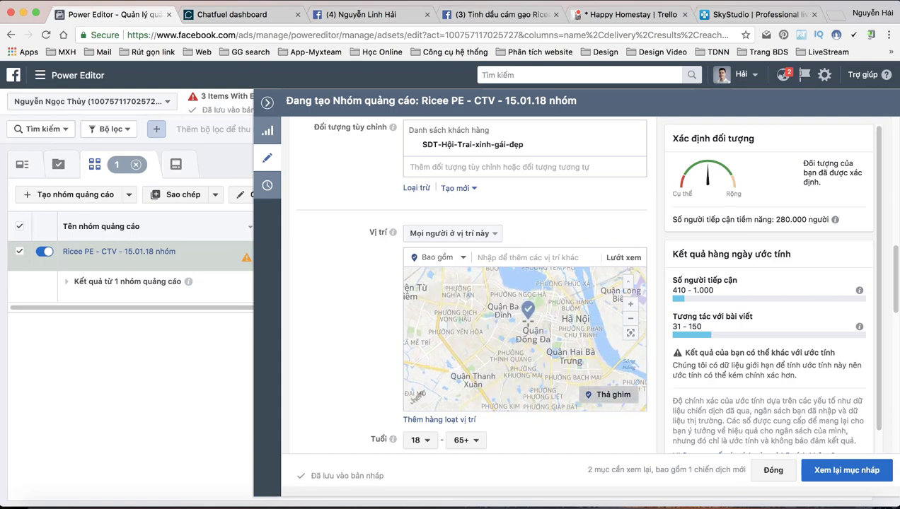
pyautogui.click(528, 317)
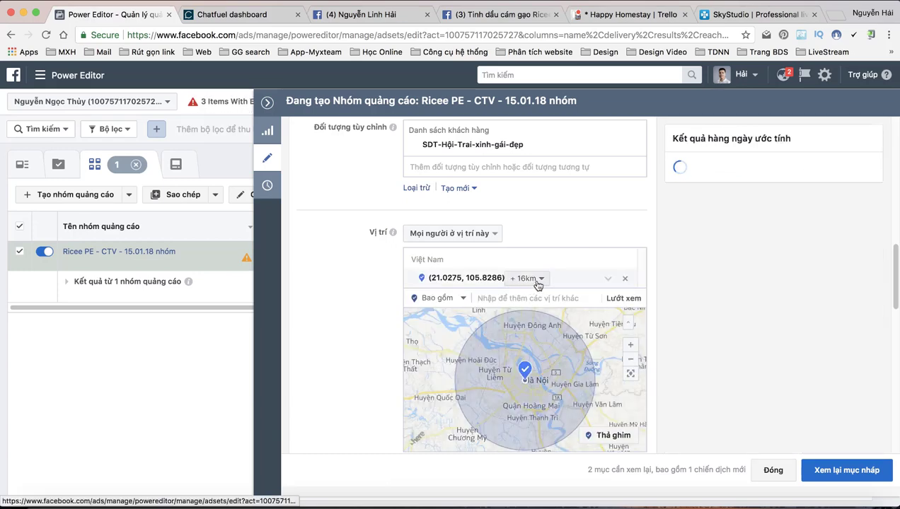
pyautogui.click(539, 279)
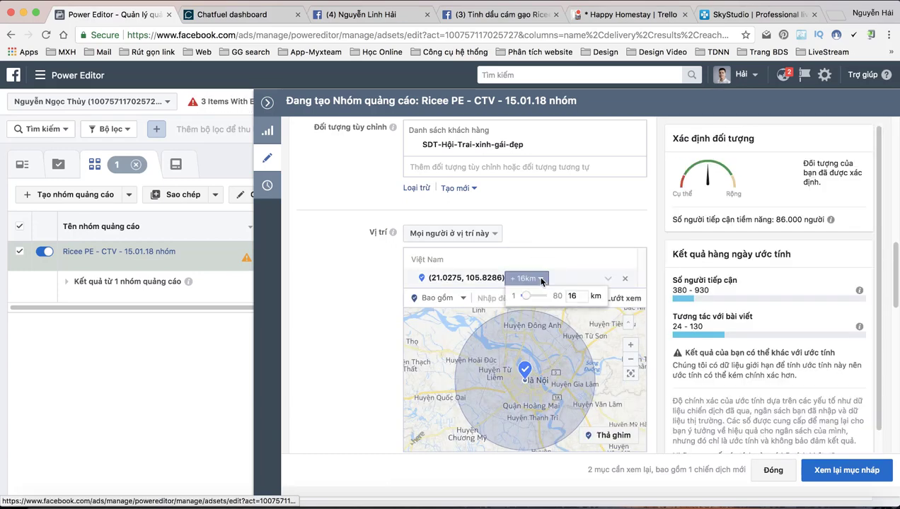
pyautogui.doubleClick(575, 296)
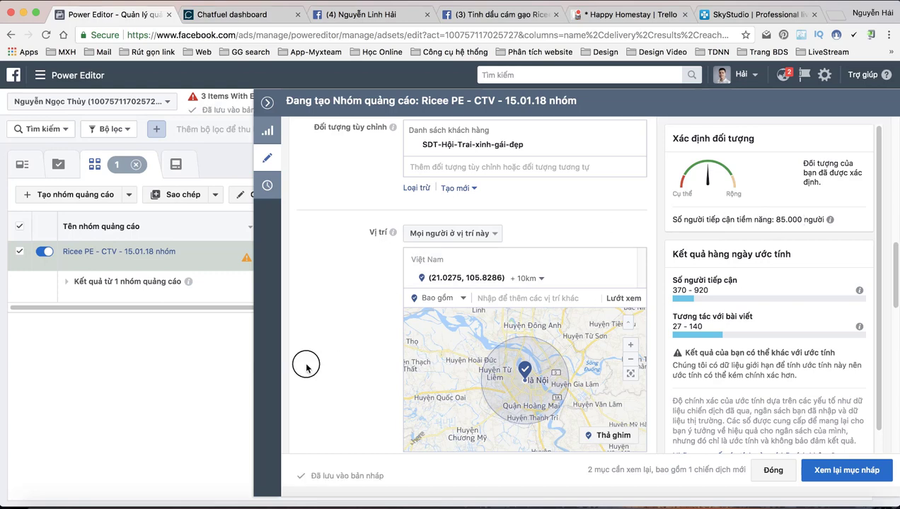
# Limit the ad set's audience to women (Nữ) aged 17 to 20.
pyautogui.scroll(-3, 304, 361)
pyautogui.scroll(-4, 311, 359)
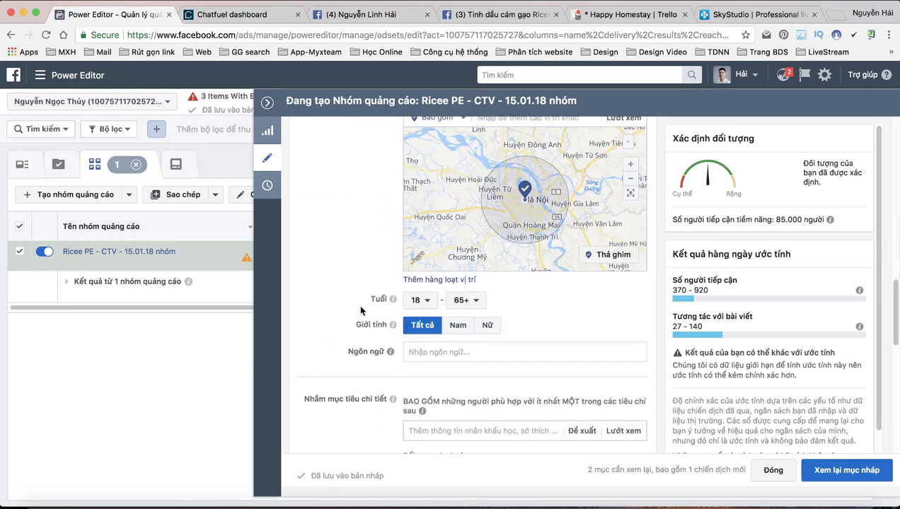
pyautogui.click(424, 301)
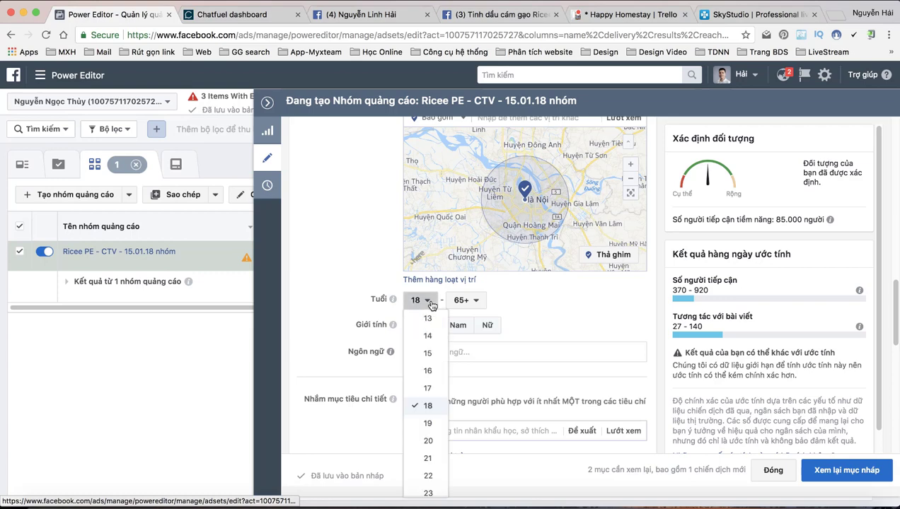
pyautogui.click(428, 388)
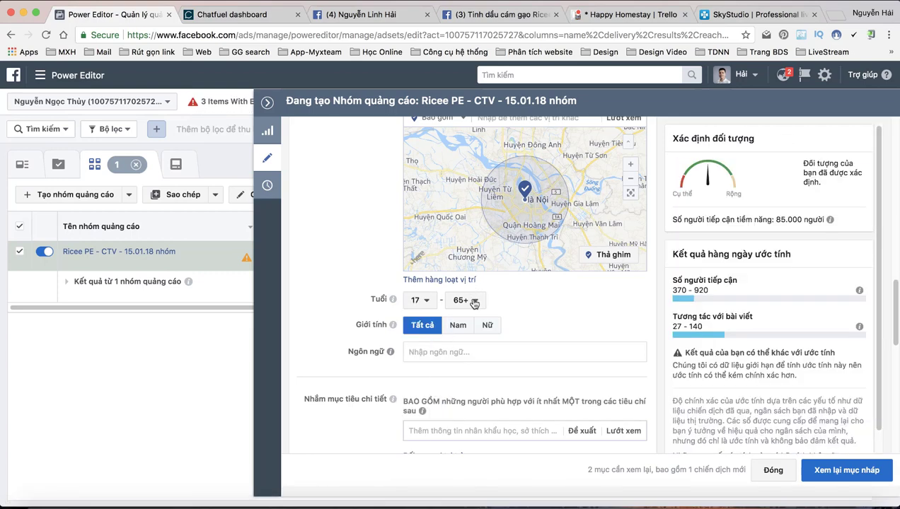
pyautogui.click(480, 303)
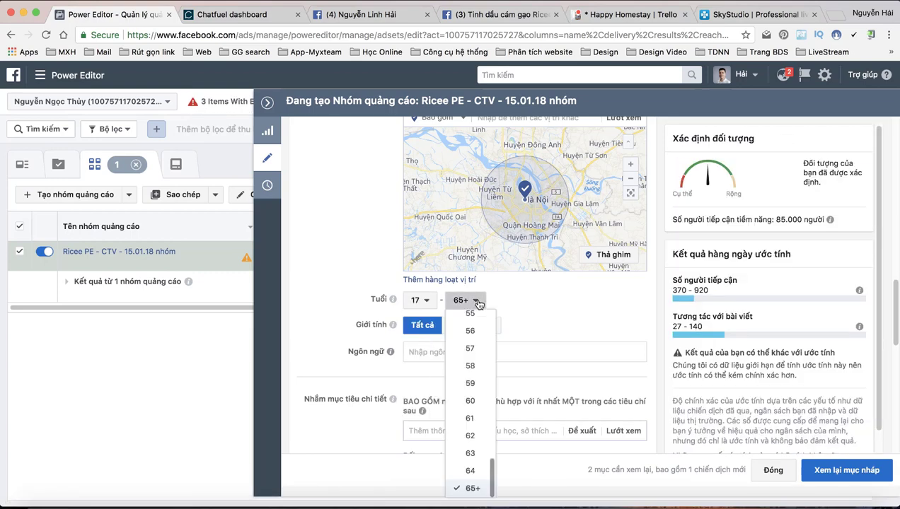
pyautogui.scroll(10, 469, 359)
pyautogui.scroll(3, 468, 359)
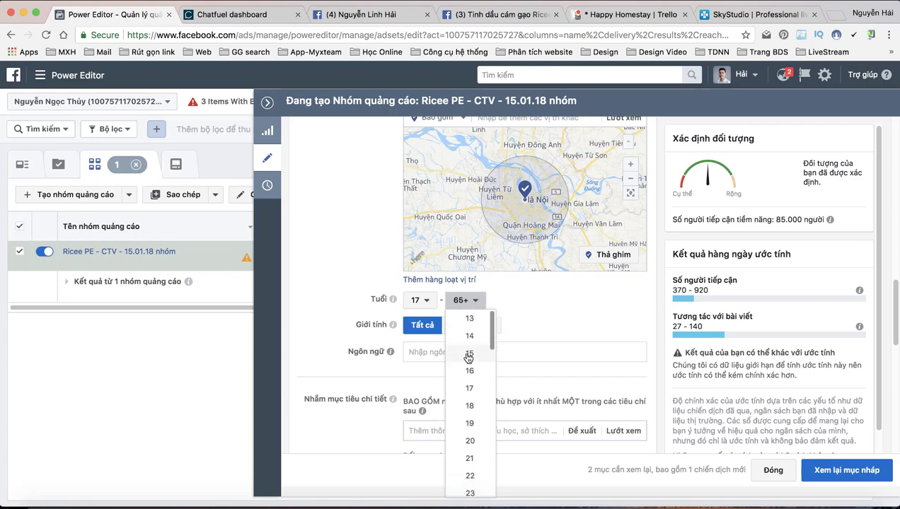
pyautogui.scroll(-1, 468, 359)
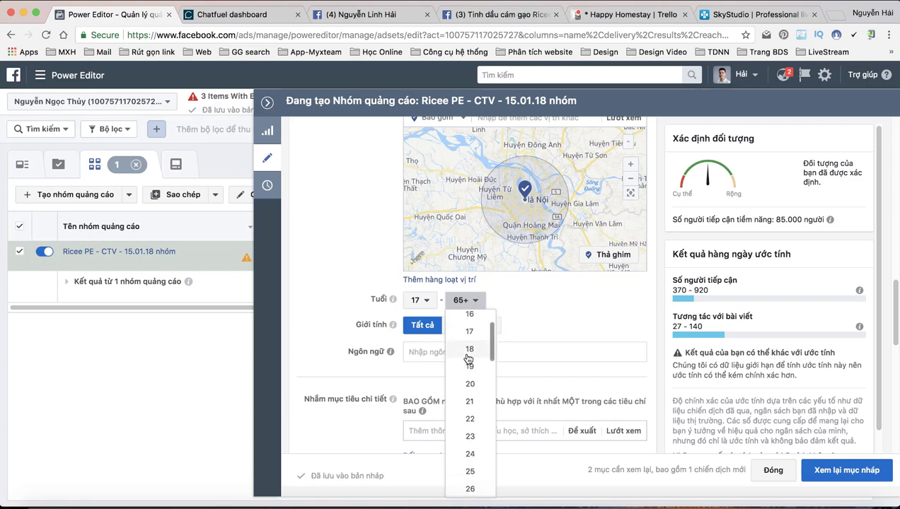
pyautogui.scroll(-1, 470, 378)
pyautogui.click(471, 385)
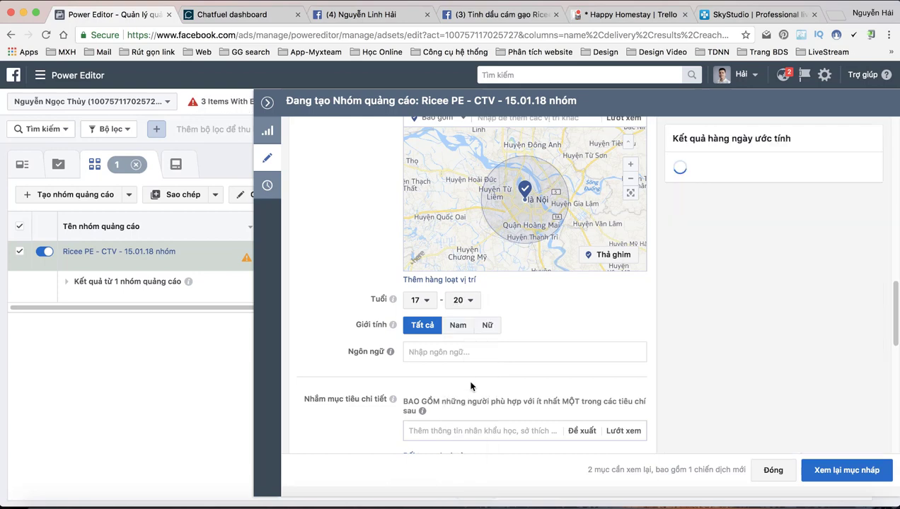
pyautogui.click(488, 325)
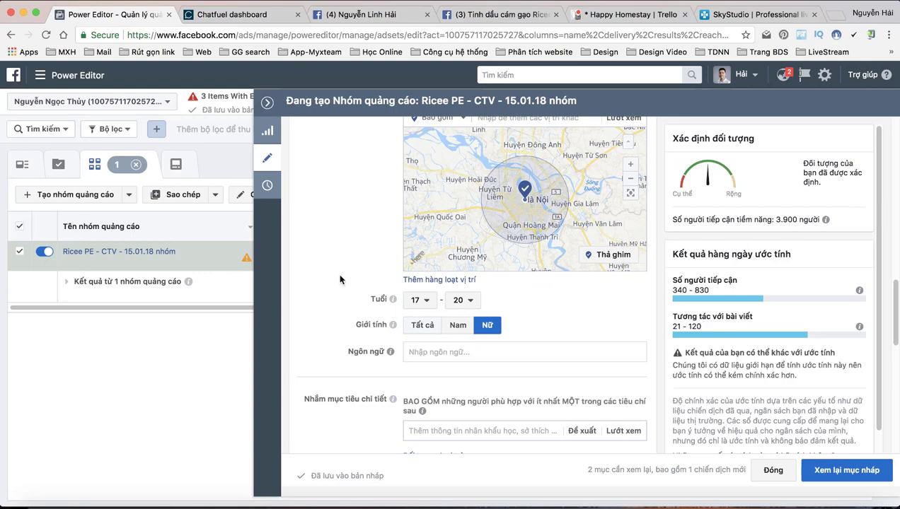
# Add the beauty interest "Mỹ phẩm" to the ad set's detailed targeting.
pyautogui.scroll(-3, 340, 280)
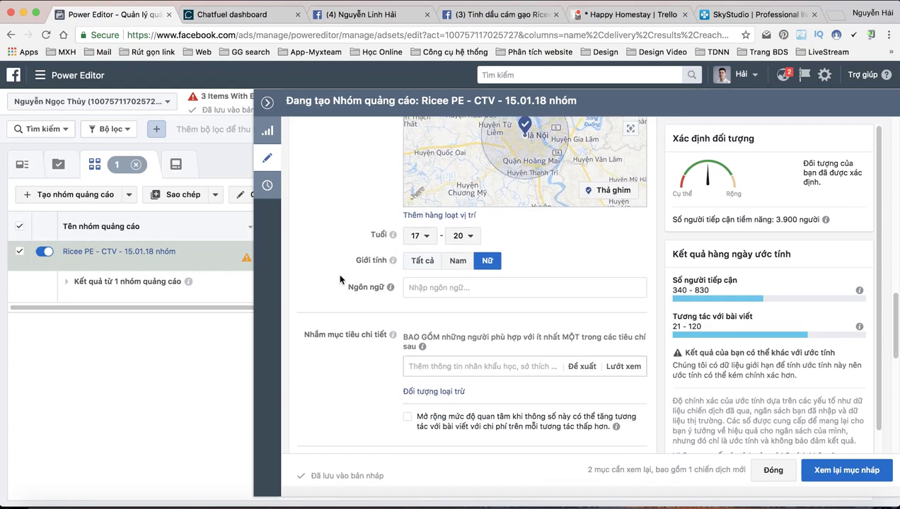
pyautogui.click(438, 365)
pyautogui.write('My')
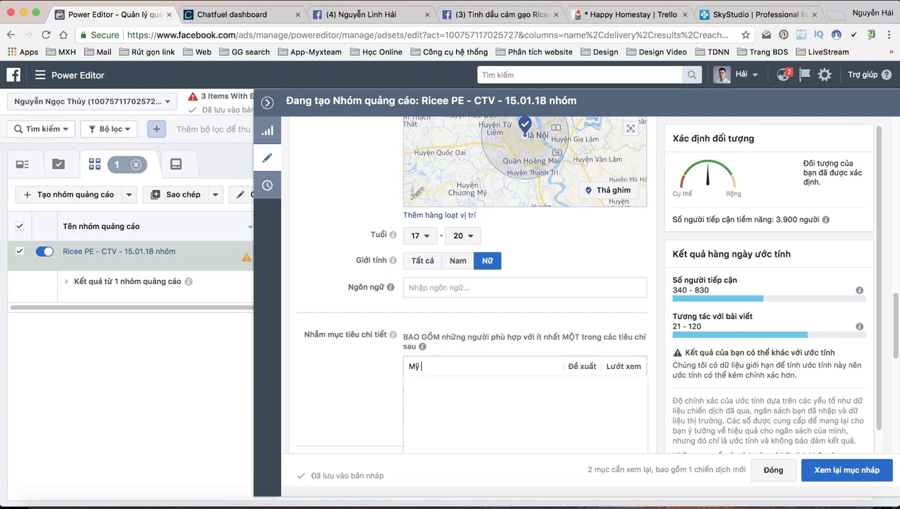
pyautogui.write(' pha')
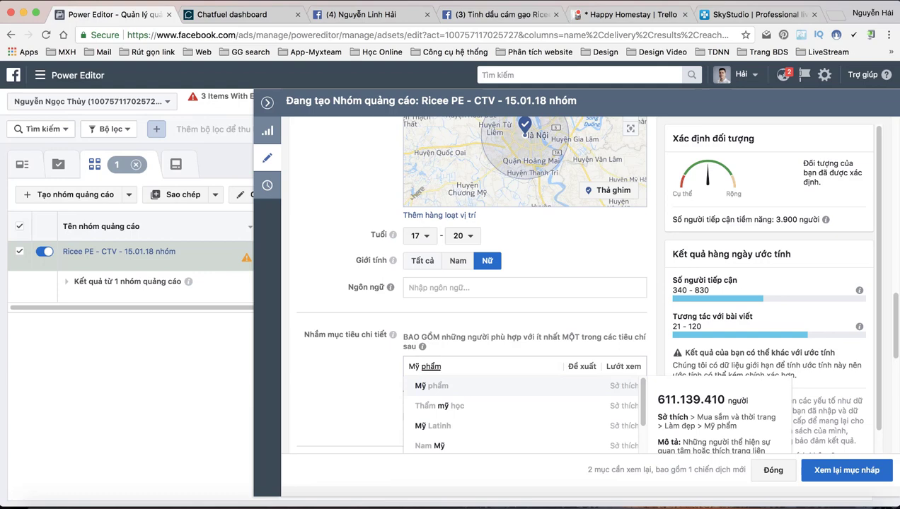
pyautogui.click(559, 382)
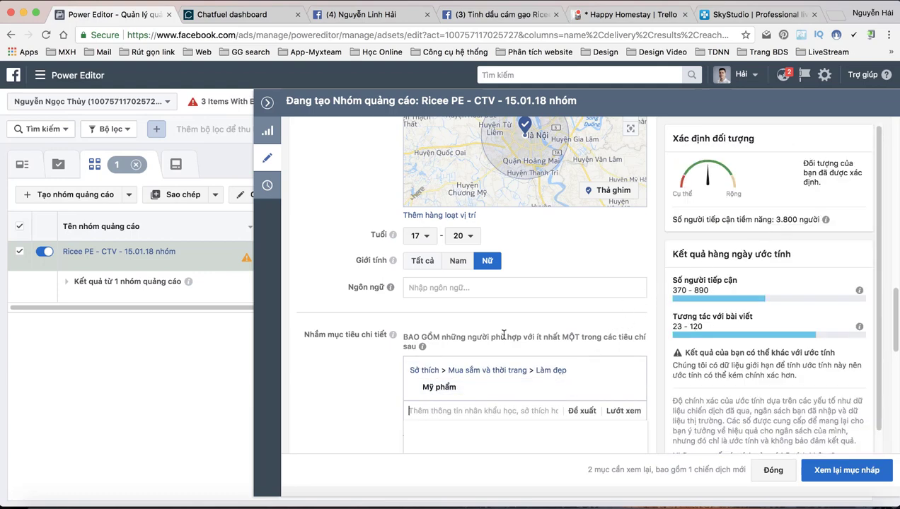
# Review the draft items, exclude the new ad set "Ricee PE - CTV - 15.01.18 nhóm", and confirm only the selected campaign.
pyautogui.scroll(-1, 365, 384)
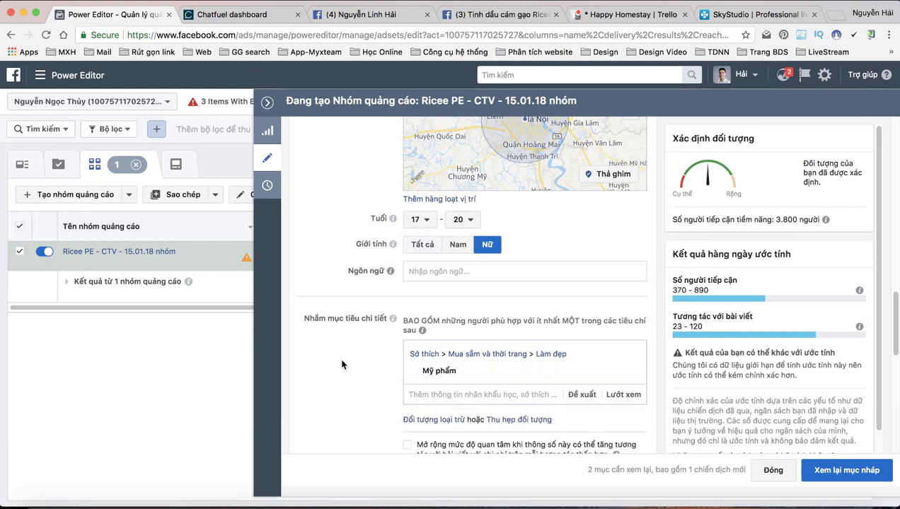
pyautogui.scroll(-2, 342, 365)
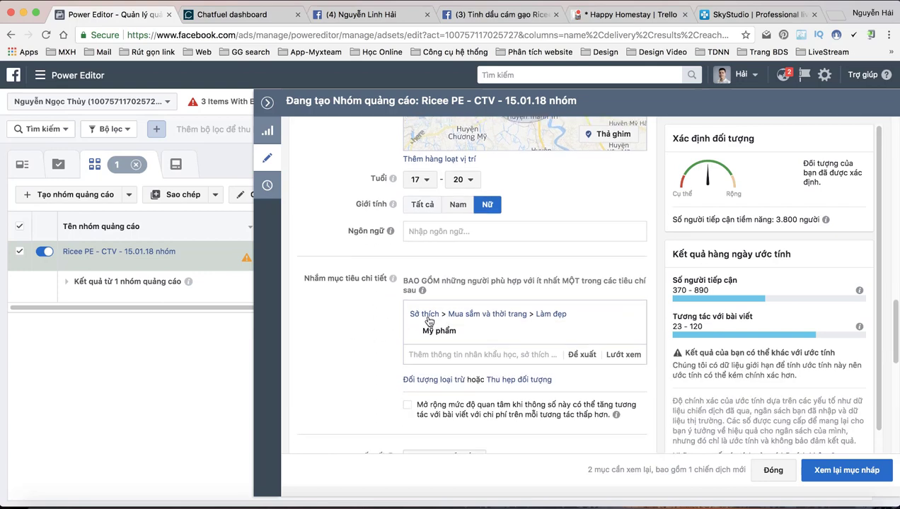
pyautogui.scroll(-10, 354, 344)
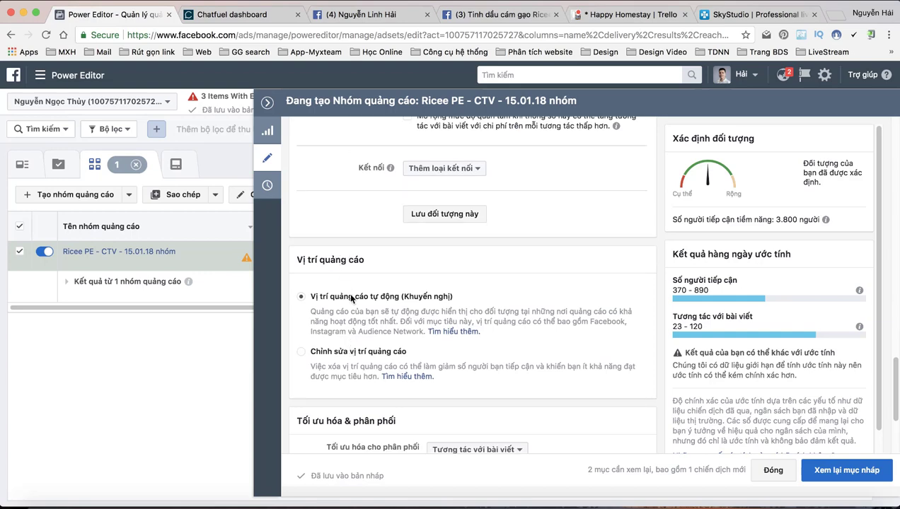
pyautogui.scroll(-5, 353, 300)
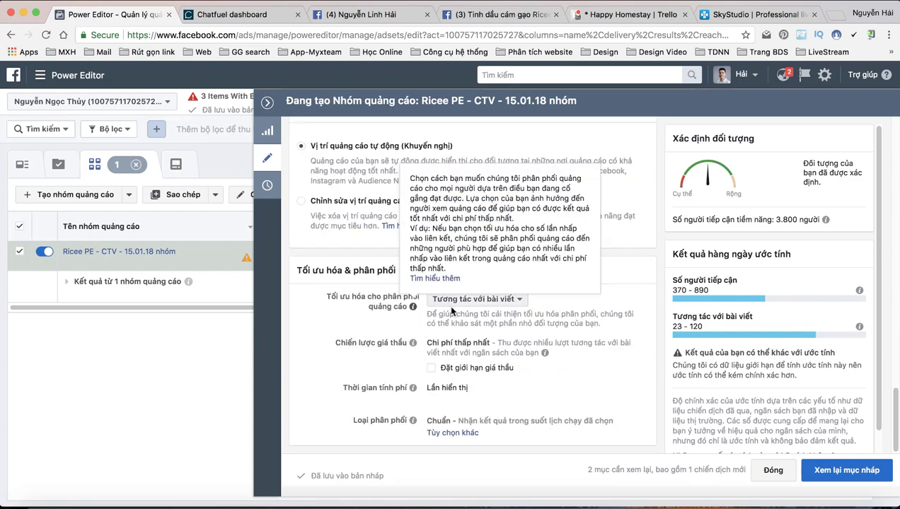
pyautogui.click(829, 472)
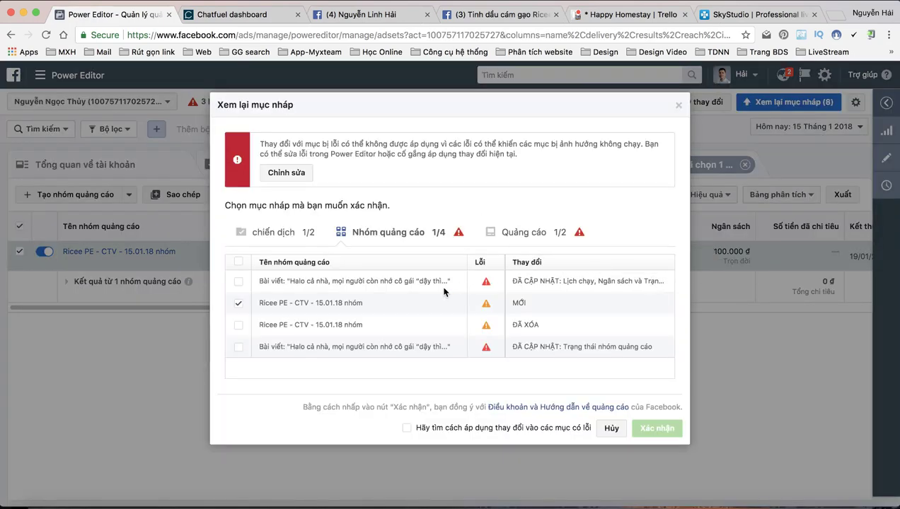
pyautogui.click(240, 304)
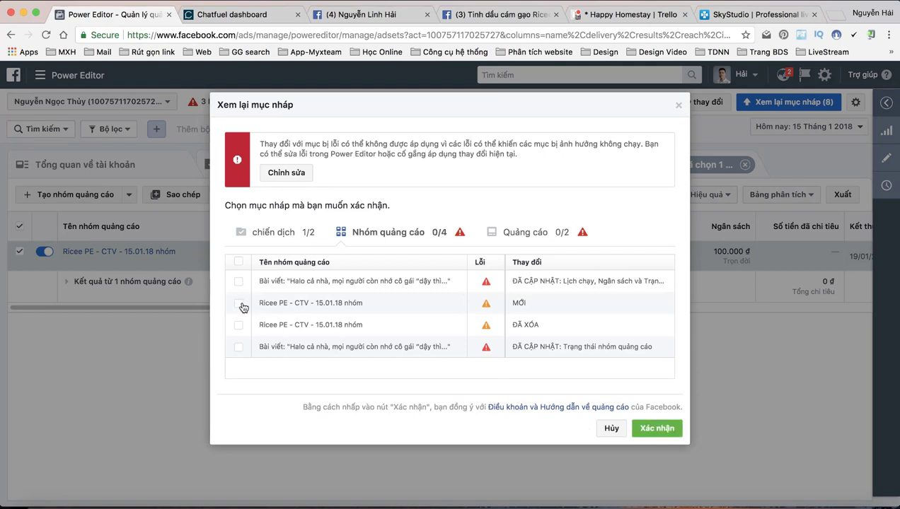
pyautogui.click(658, 428)
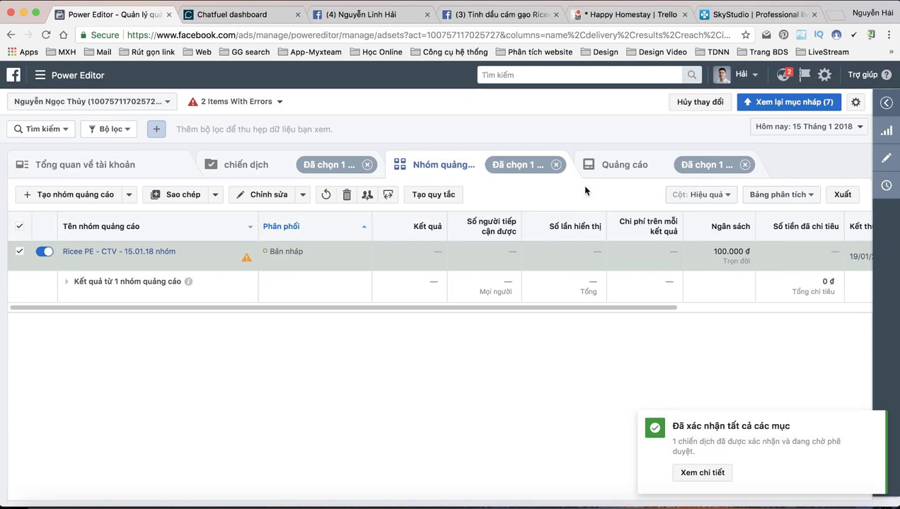
# Open the ad "Ricee PE - CTV - 15.01.18 QC" for editing and set its Facebook Page to "Tinh dầu cám gạo Ricee".
pyautogui.click(614, 169)
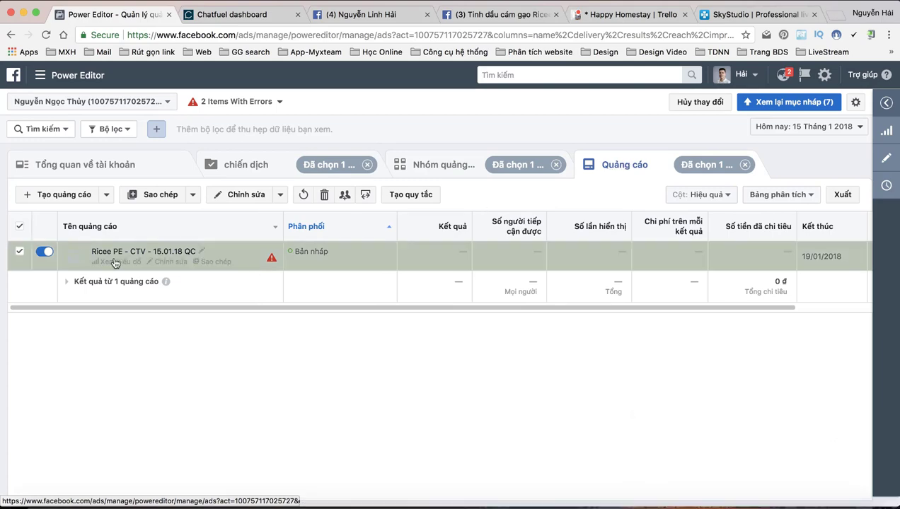
pyautogui.click(164, 264)
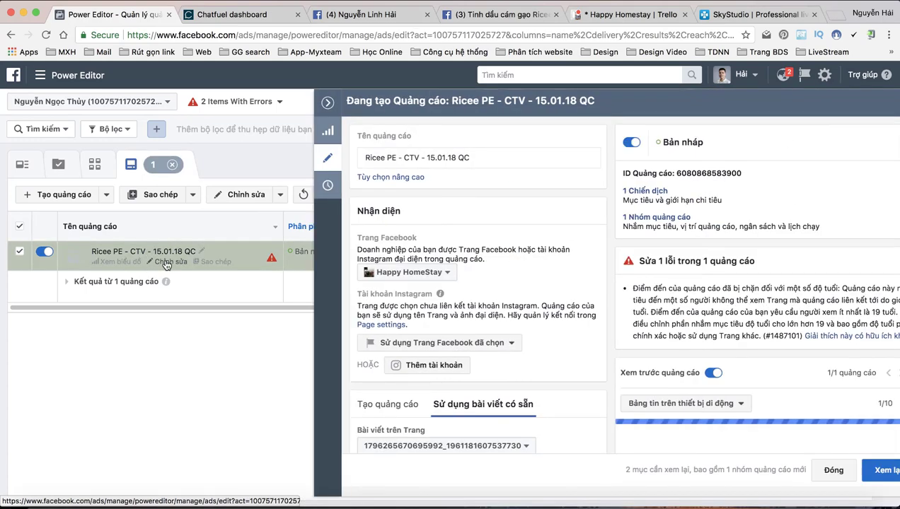
pyautogui.click(331, 272)
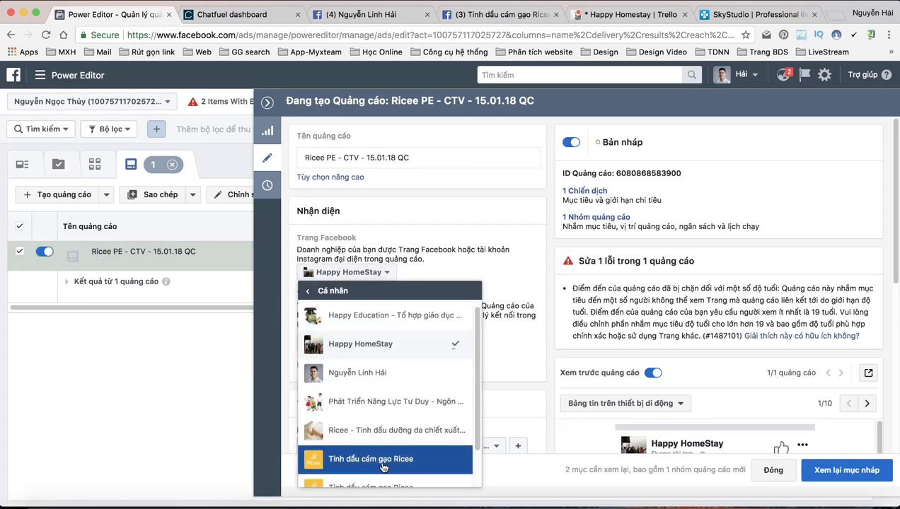
pyautogui.click(423, 463)
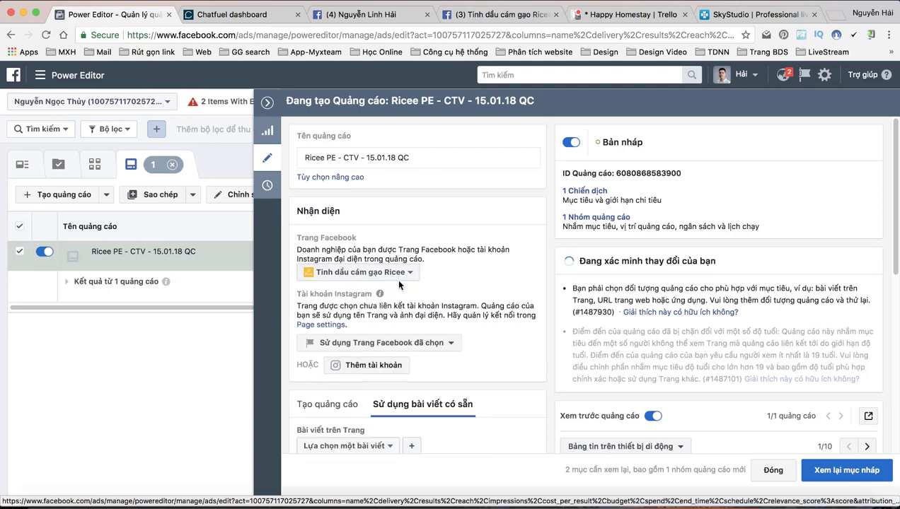
pyautogui.scroll(-1, 398, 283)
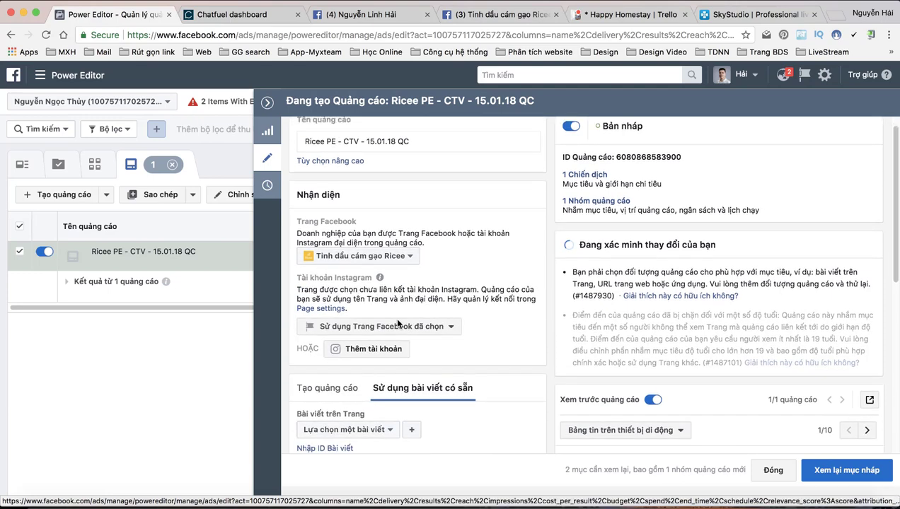
# Use the existing Page post starting "ĐÀN ÔNG NÓI RẰNG" for the ad, and confirm the selected draft ad set and ad.
pyautogui.click(375, 428)
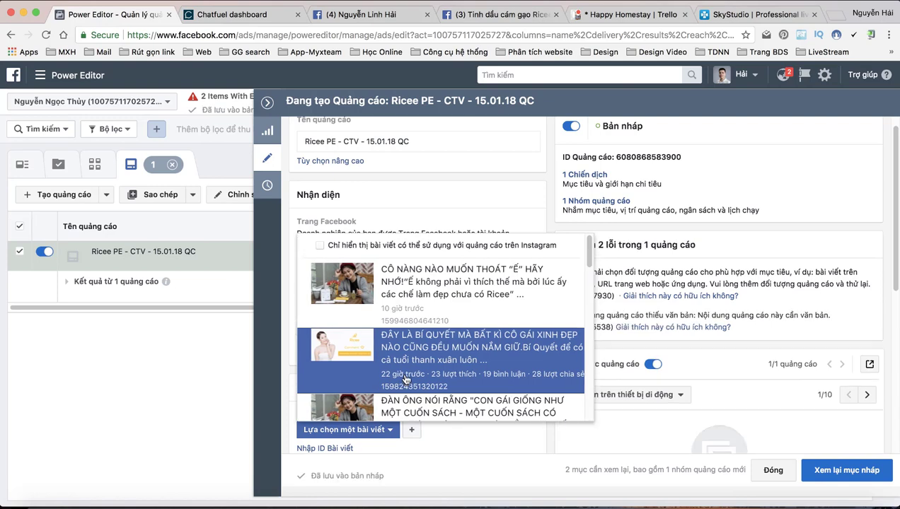
pyautogui.scroll(-2, 424, 368)
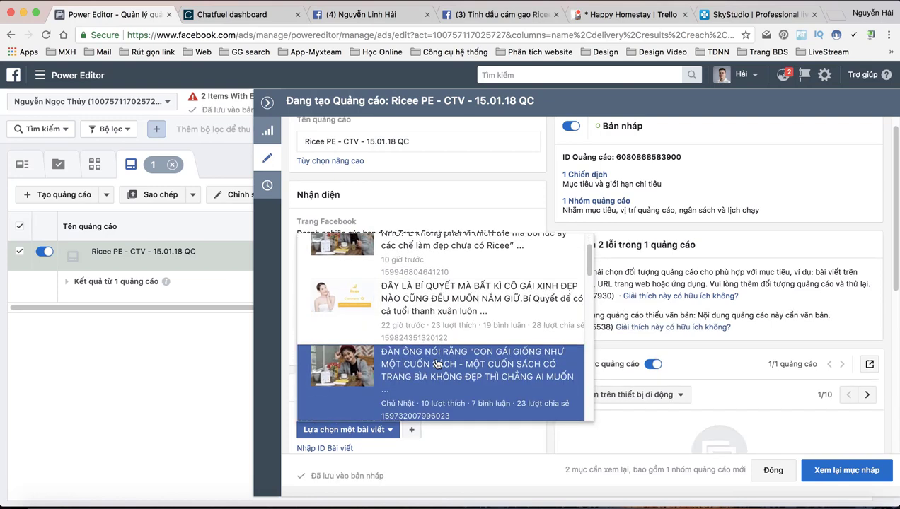
pyautogui.click(437, 364)
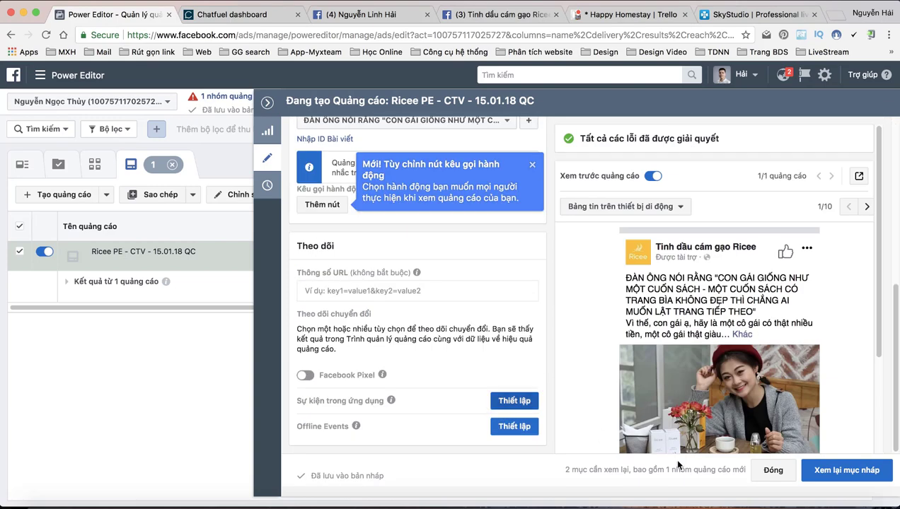
pyautogui.click(842, 470)
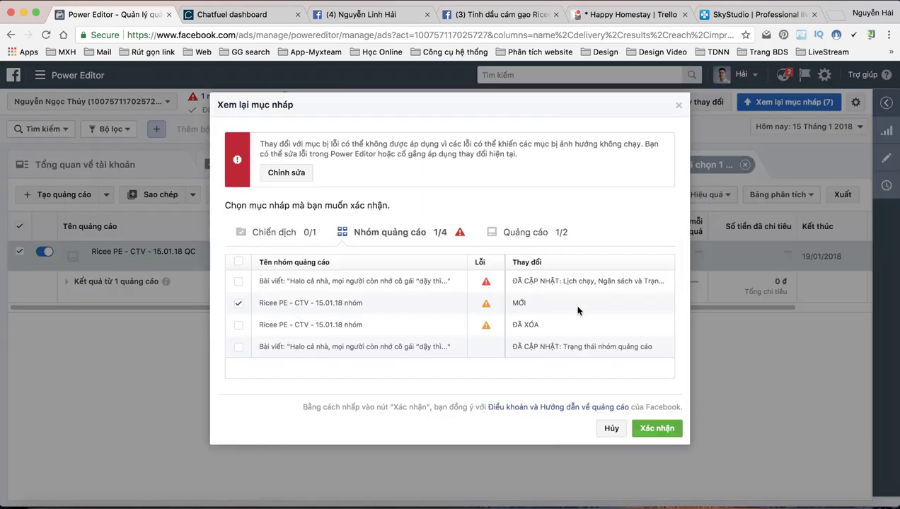
pyautogui.click(647, 428)
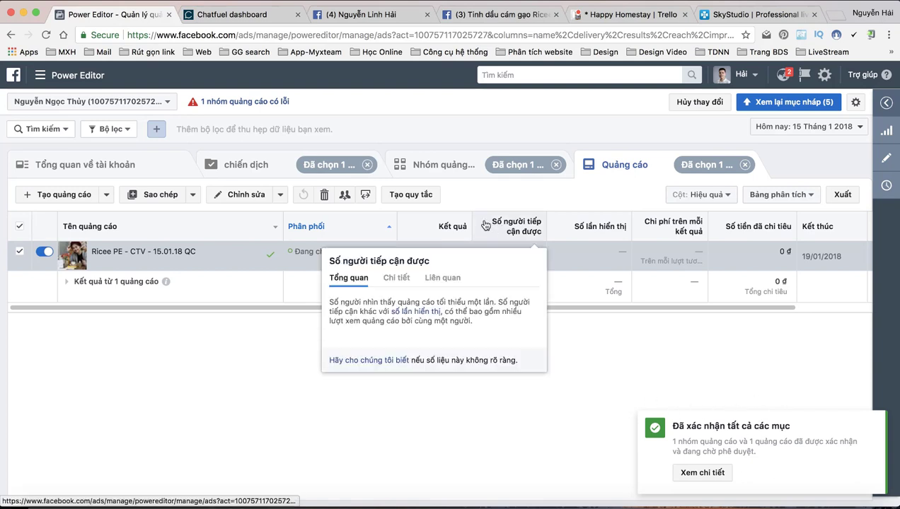
# Start splitting the audience (Tách đối tượng) of the ad set "Ricee PE - CTV - 15.01.18 nhóm" and review the proposed age groups.
pyautogui.click(444, 167)
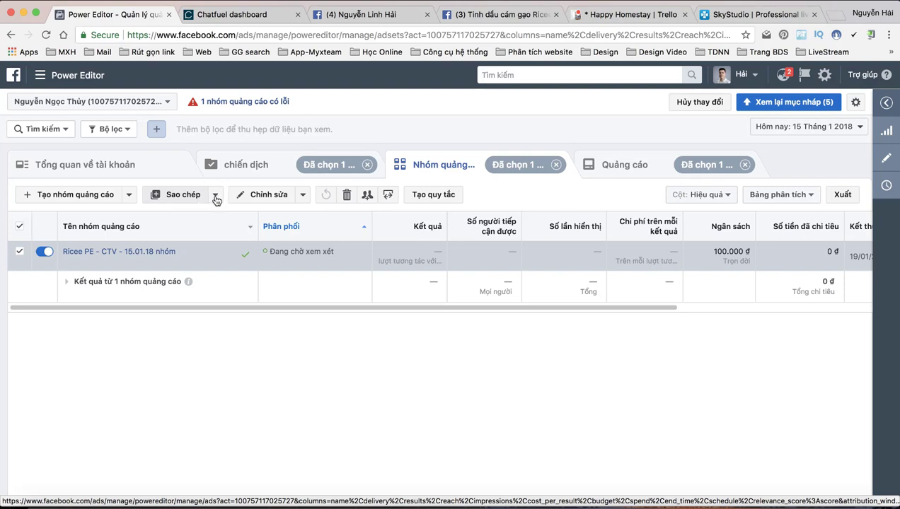
pyautogui.click(215, 200)
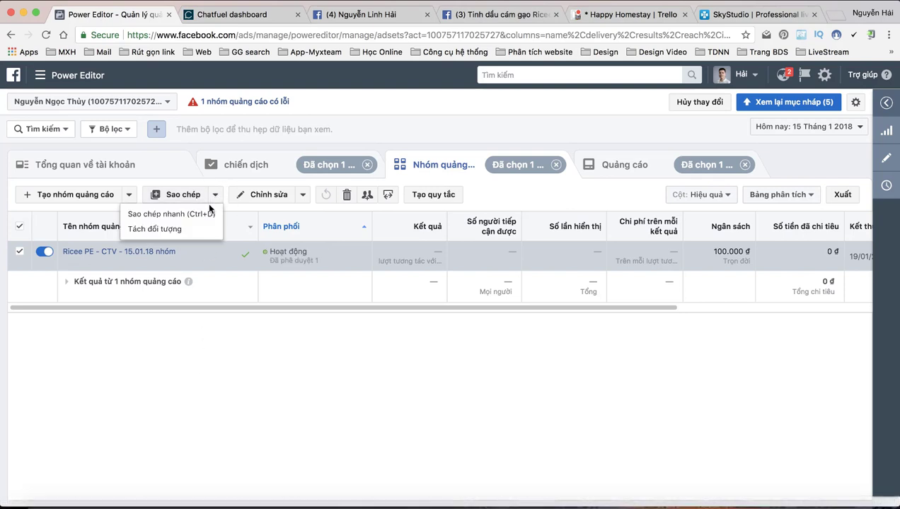
pyautogui.click(191, 230)
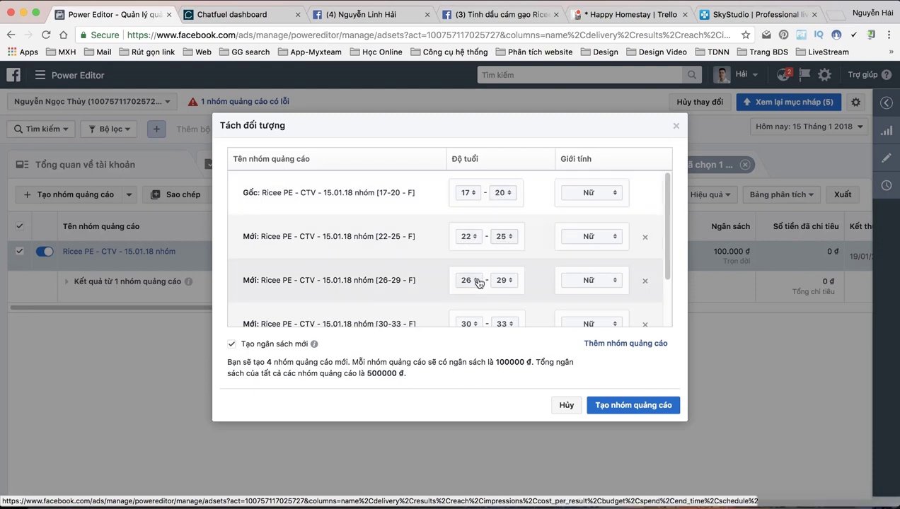
pyautogui.scroll(-2, 487, 284)
pyautogui.scroll(-3, 486, 286)
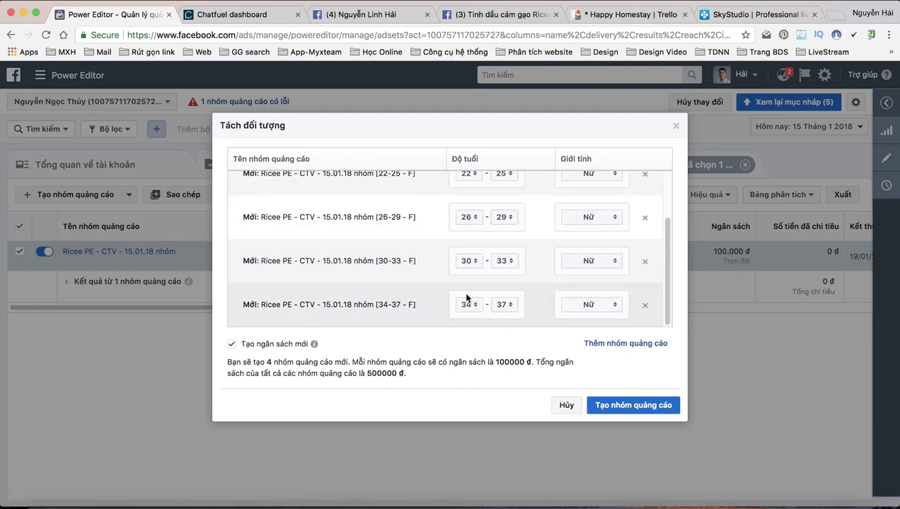
pyautogui.scroll(4, 505, 307)
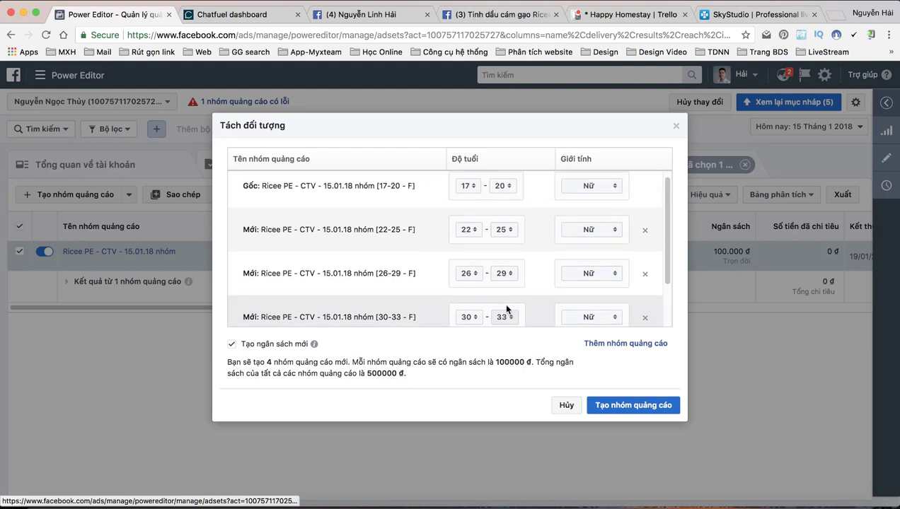
pyautogui.scroll(1, 506, 305)
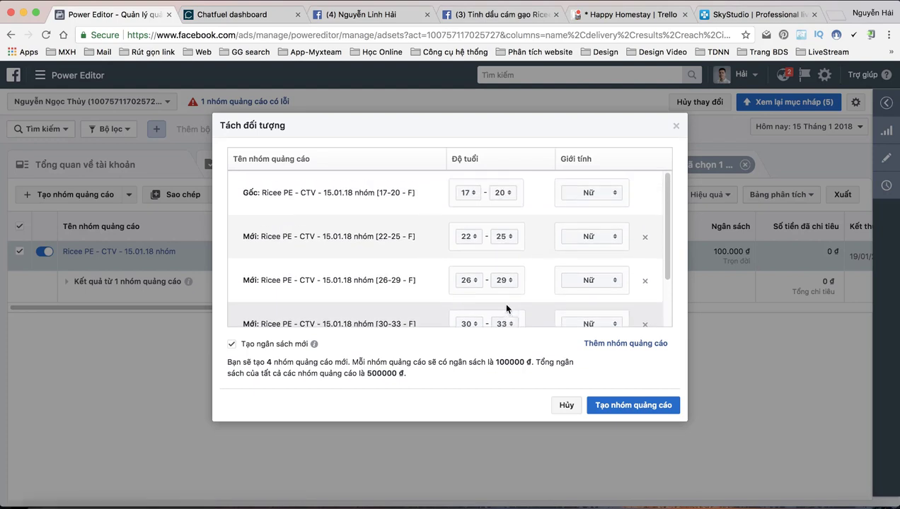
# Set the age ranges of the first two new ad sets in the split to 21–24 and 25–28.
pyautogui.click(470, 237)
pyautogui.click(464, 224)
pyautogui.click(508, 237)
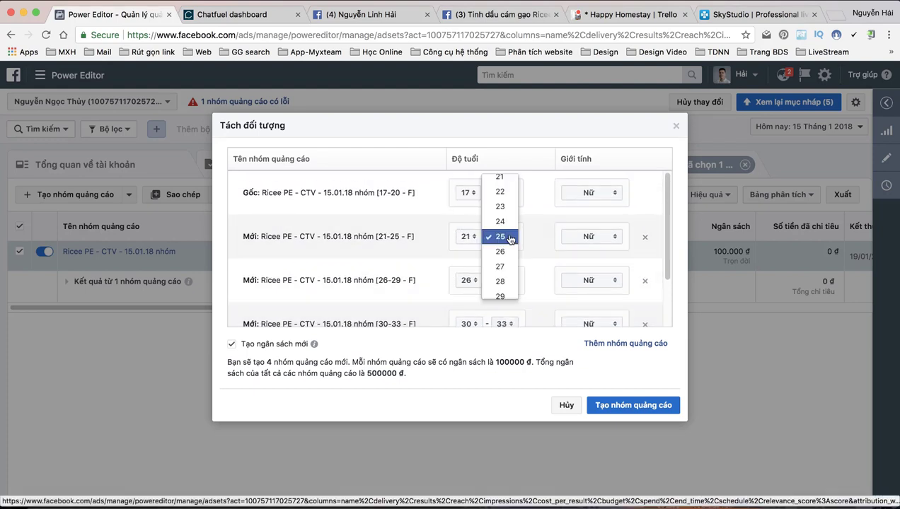
pyautogui.click(501, 221)
pyautogui.click(476, 282)
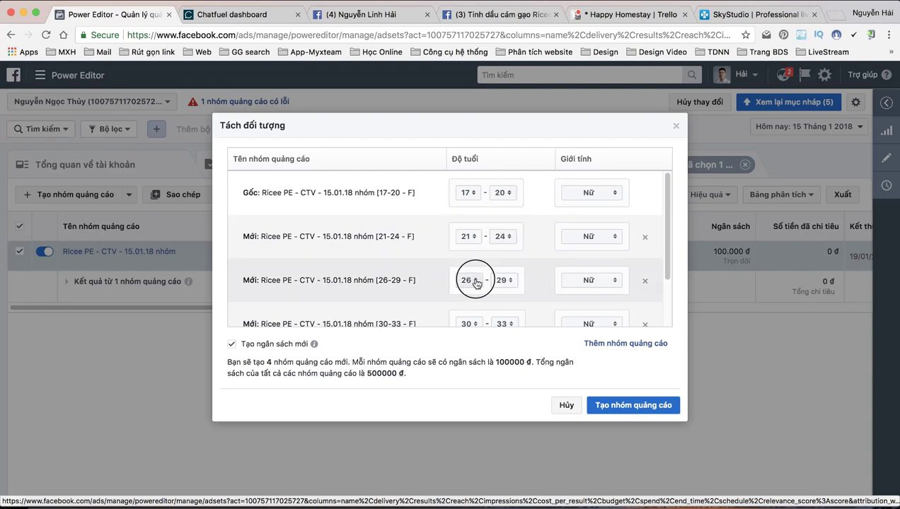
pyautogui.click(467, 266)
pyautogui.click(503, 281)
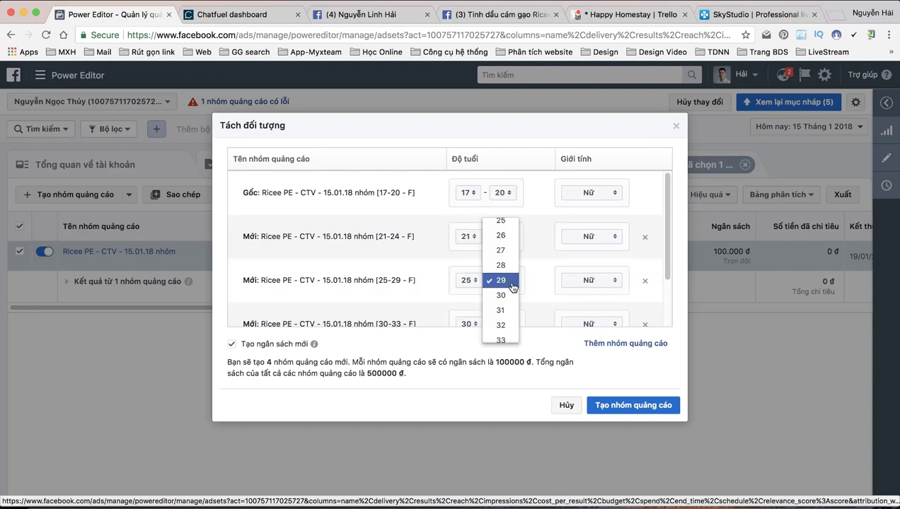
pyautogui.click(500, 266)
# Set the age ranges of the last two new ad sets in the split to 29–32 and 33–36.
pyautogui.scroll(-1, 475, 300)
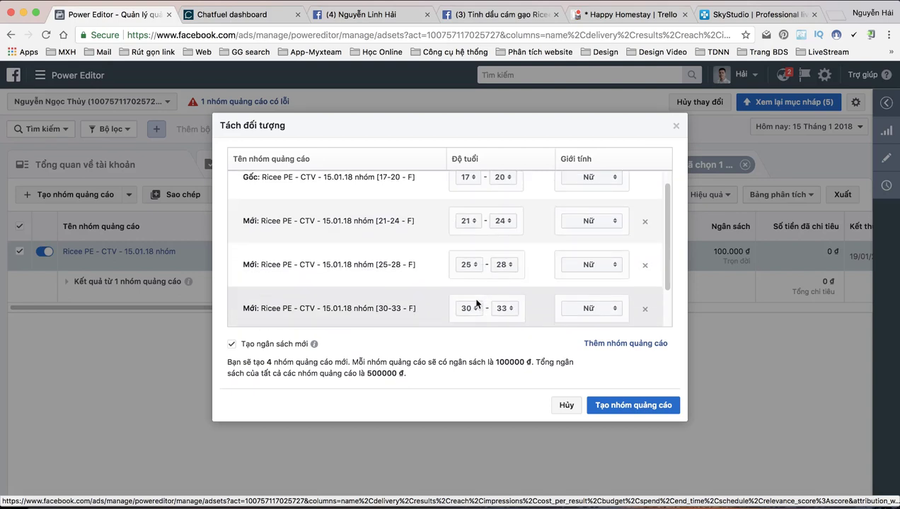
pyautogui.click(476, 304)
pyautogui.click(467, 293)
pyautogui.click(507, 311)
pyautogui.click(499, 294)
pyautogui.scroll(-2, 505, 286)
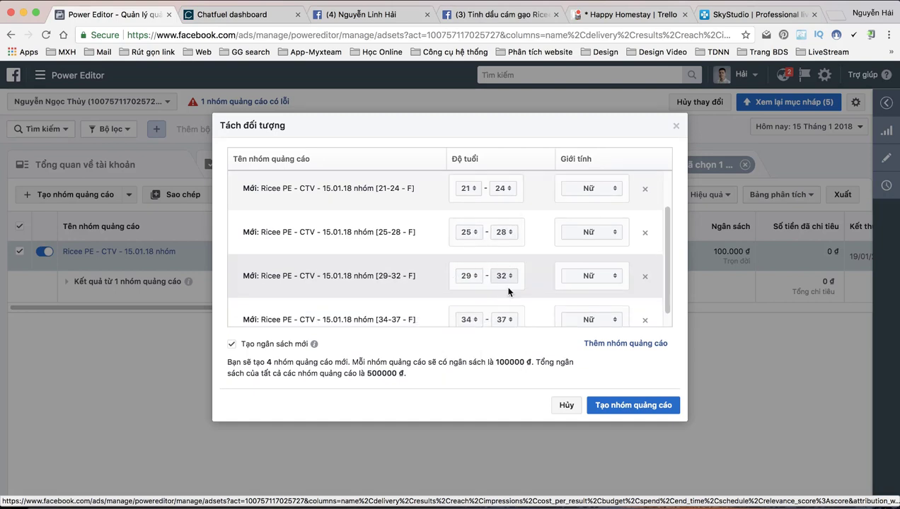
pyautogui.click(476, 321)
pyautogui.click(477, 305)
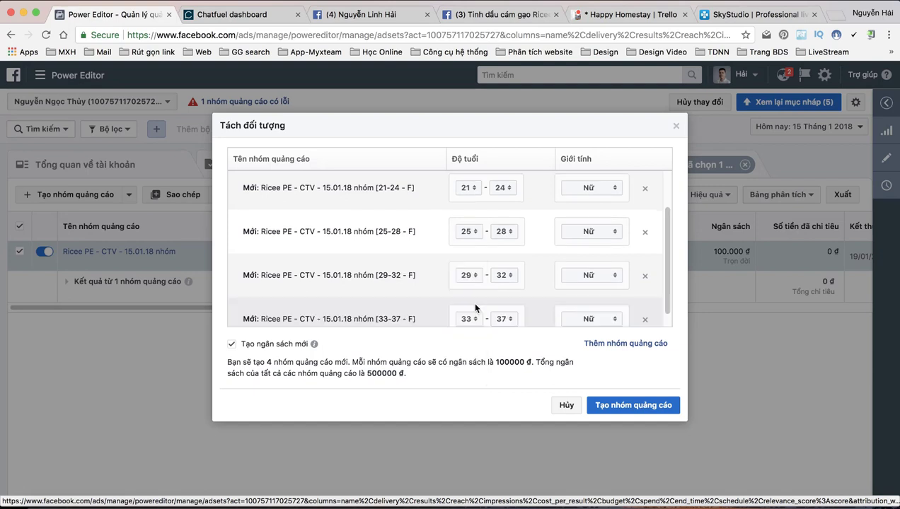
pyautogui.click(503, 319)
pyautogui.click(501, 304)
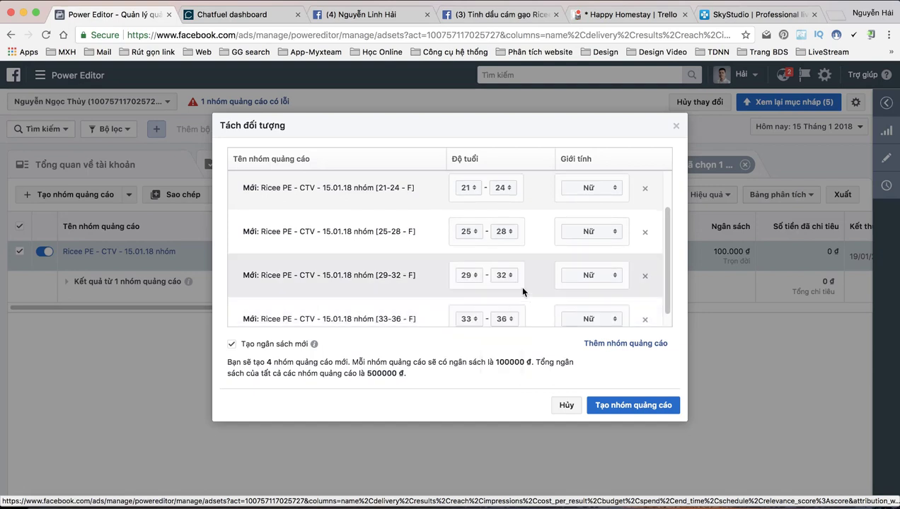
# Create the four new ad sets from the audience split.
pyautogui.scroll(-1, 523, 292)
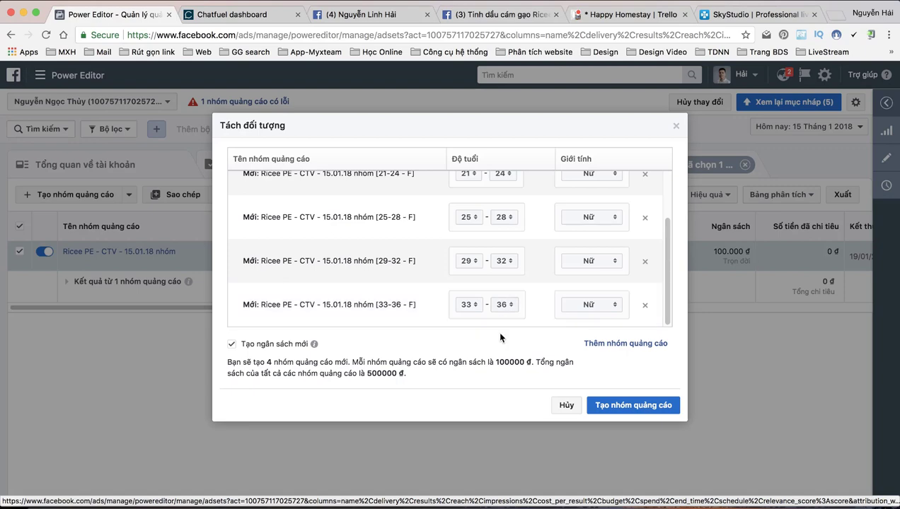
pyautogui.click(636, 406)
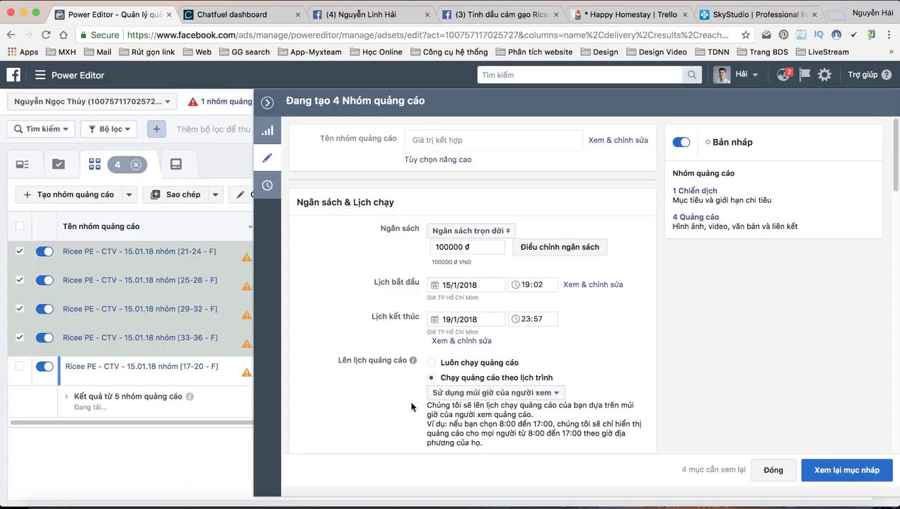
pyautogui.moveTo(408, 346)
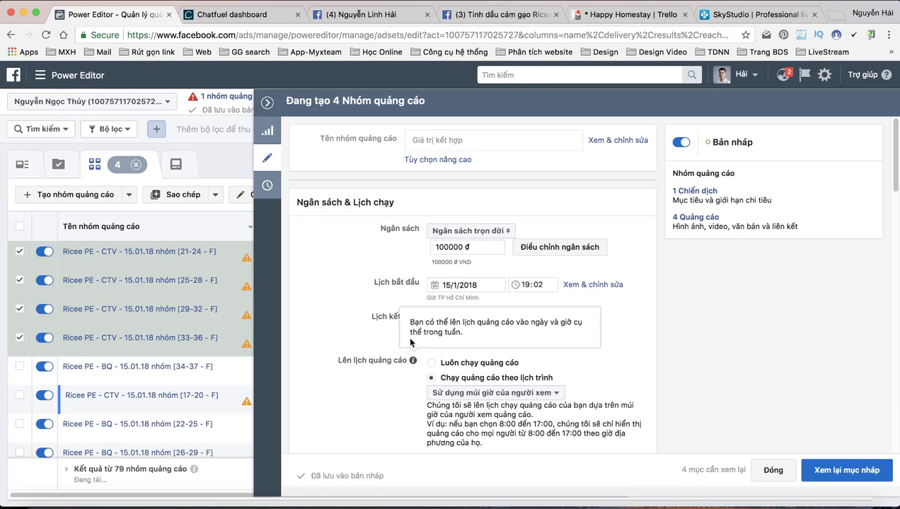
# Review and confirm the selected draft ad sets and ads, and open the campaign "Ricee PE - CTV - 15.01.18" to list its ad sets.
pyautogui.click(835, 476)
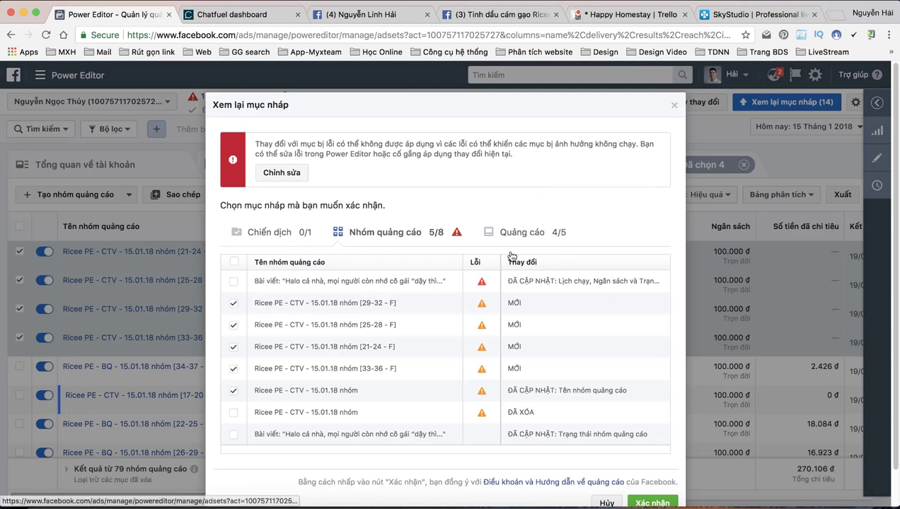
pyautogui.click(647, 502)
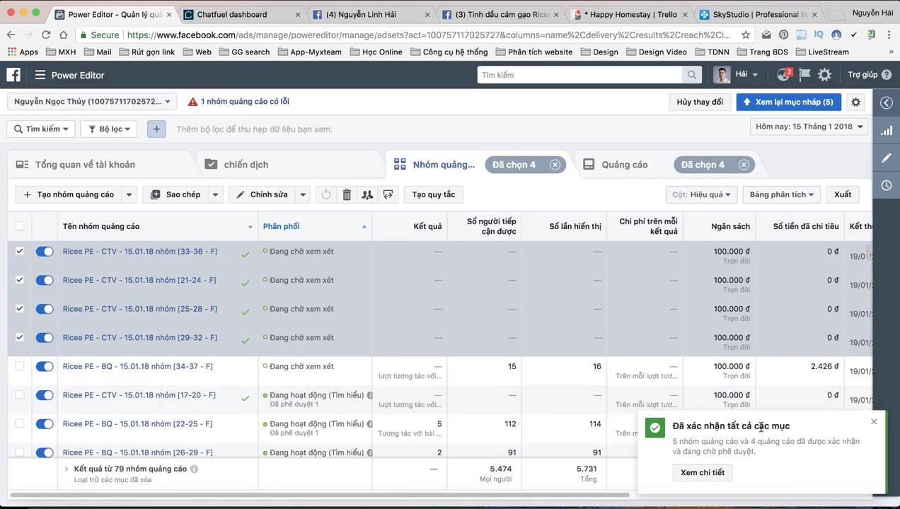
pyautogui.click(303, 169)
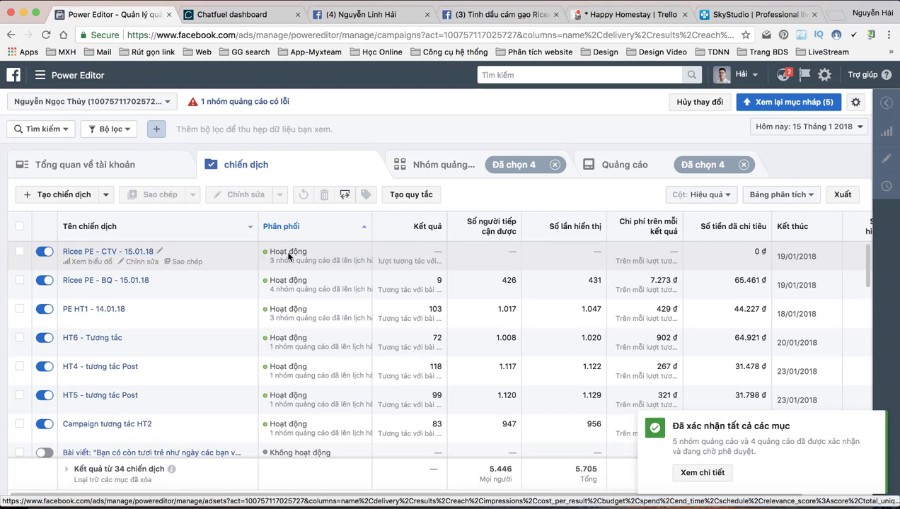
pyautogui.click(125, 253)
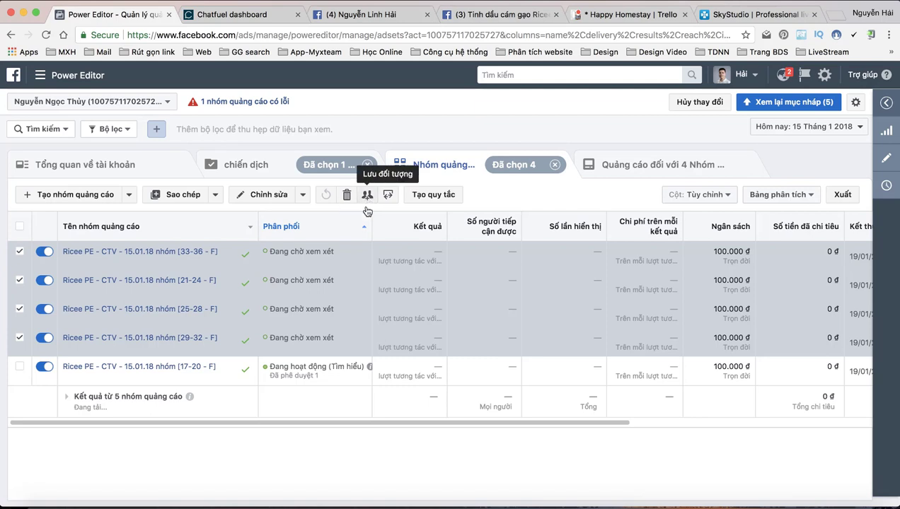